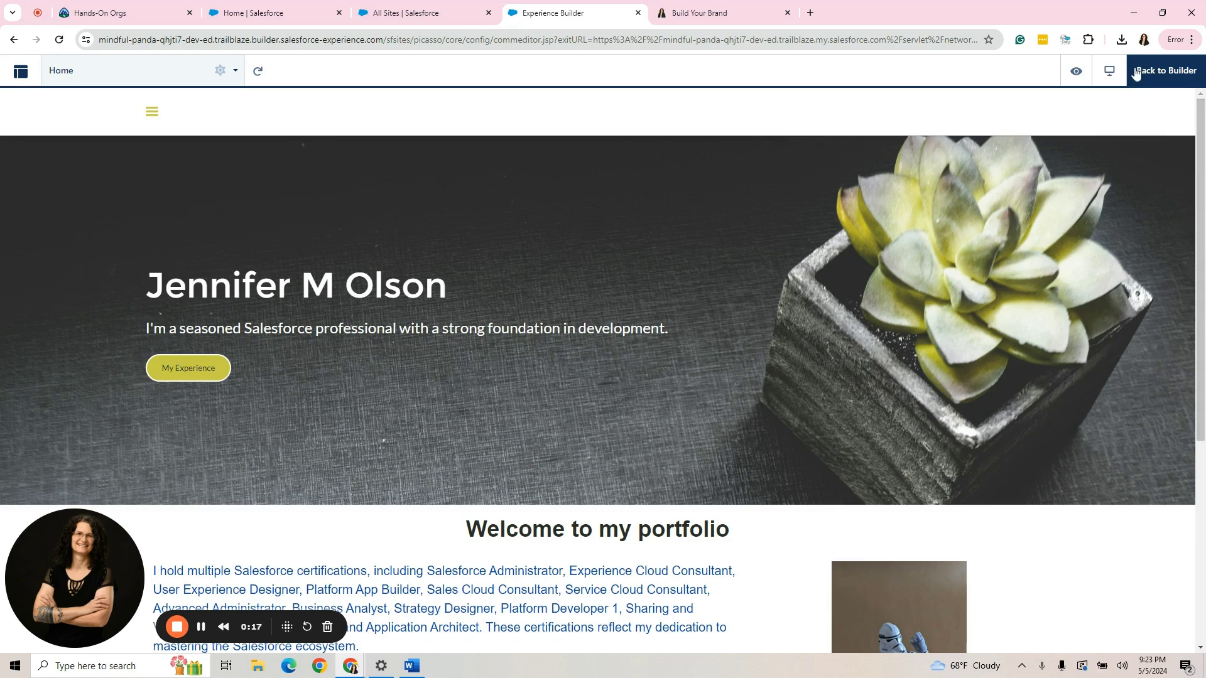
Exit preview and return to editing the portfolio Home page in Experience Builder.
left_click(1157, 78)
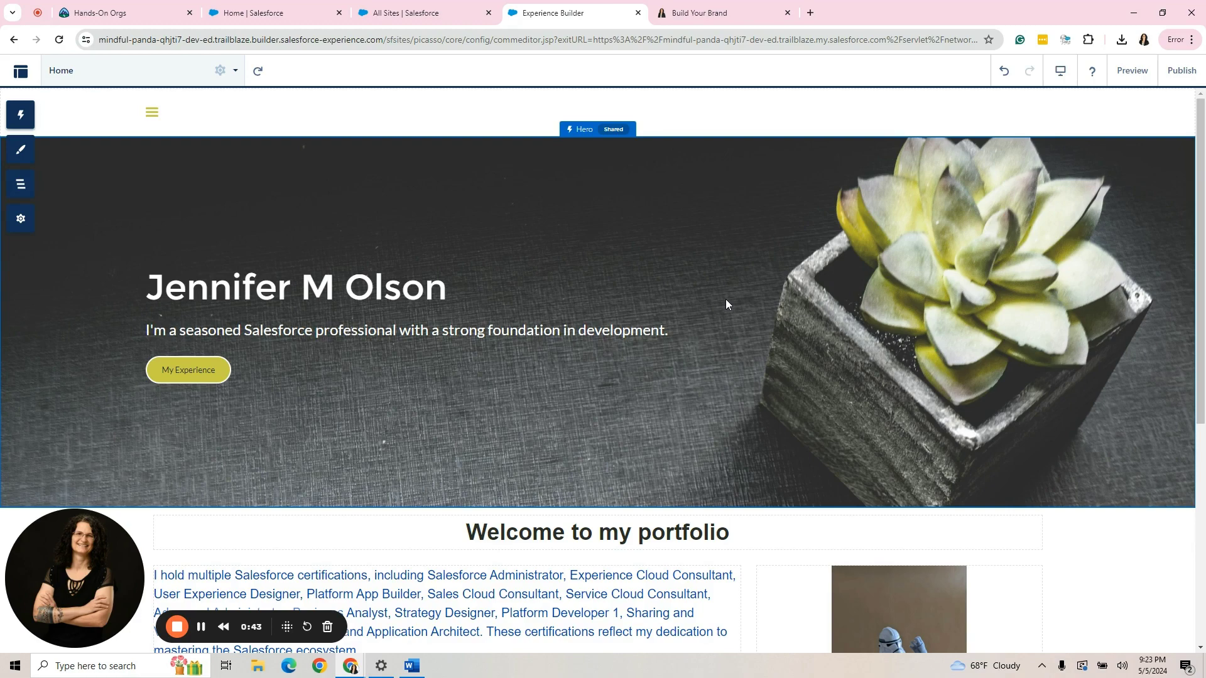
Open the site's Theme settings, showing Jepson as the current theme.
left_click(20, 218)
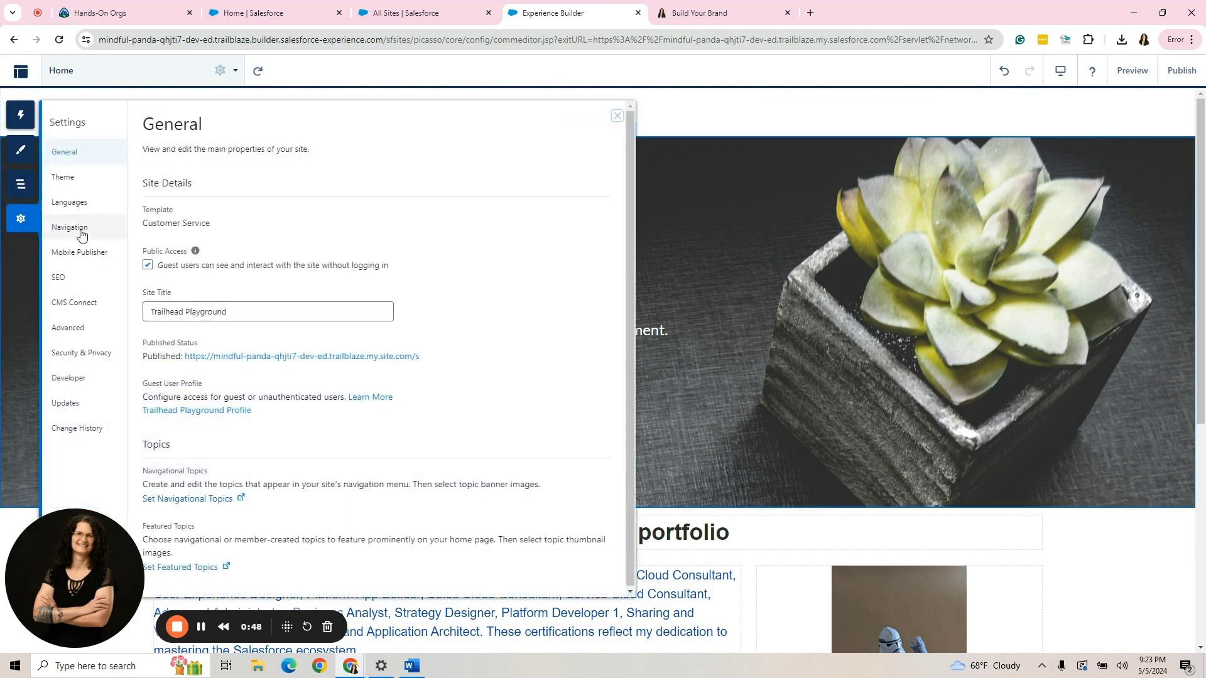
left_click(63, 177)
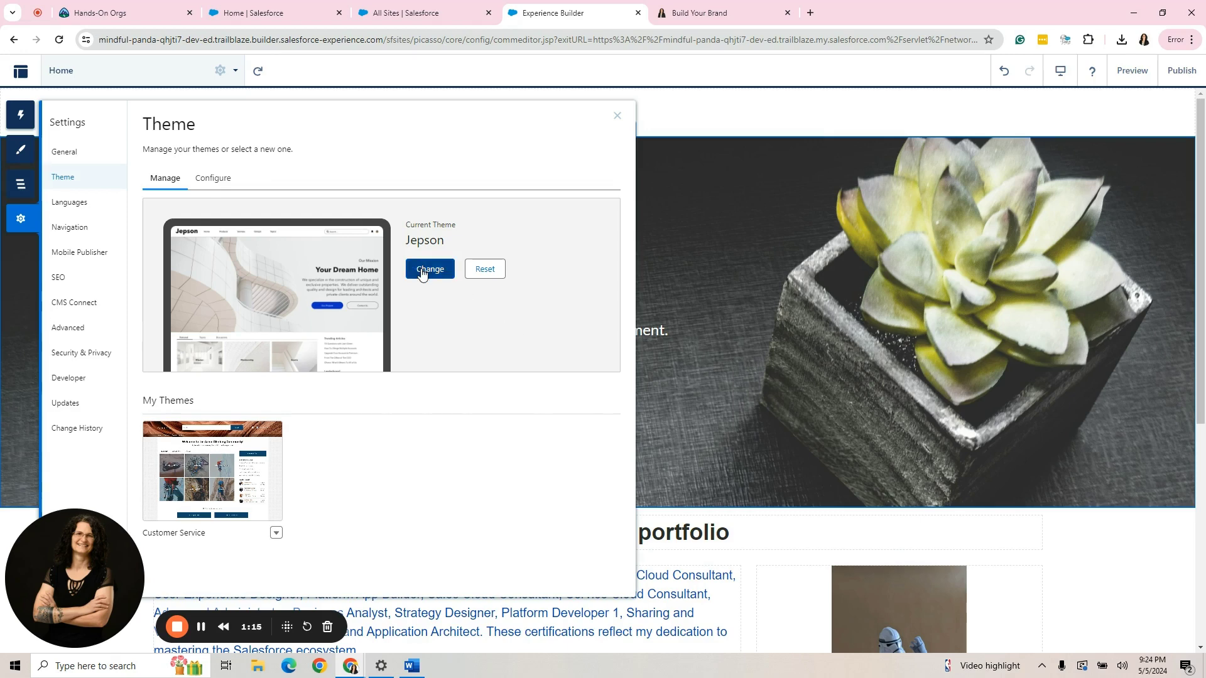
Switch the site theme from Jepson to Citizen through the theme gallery.
left_click(421, 270)
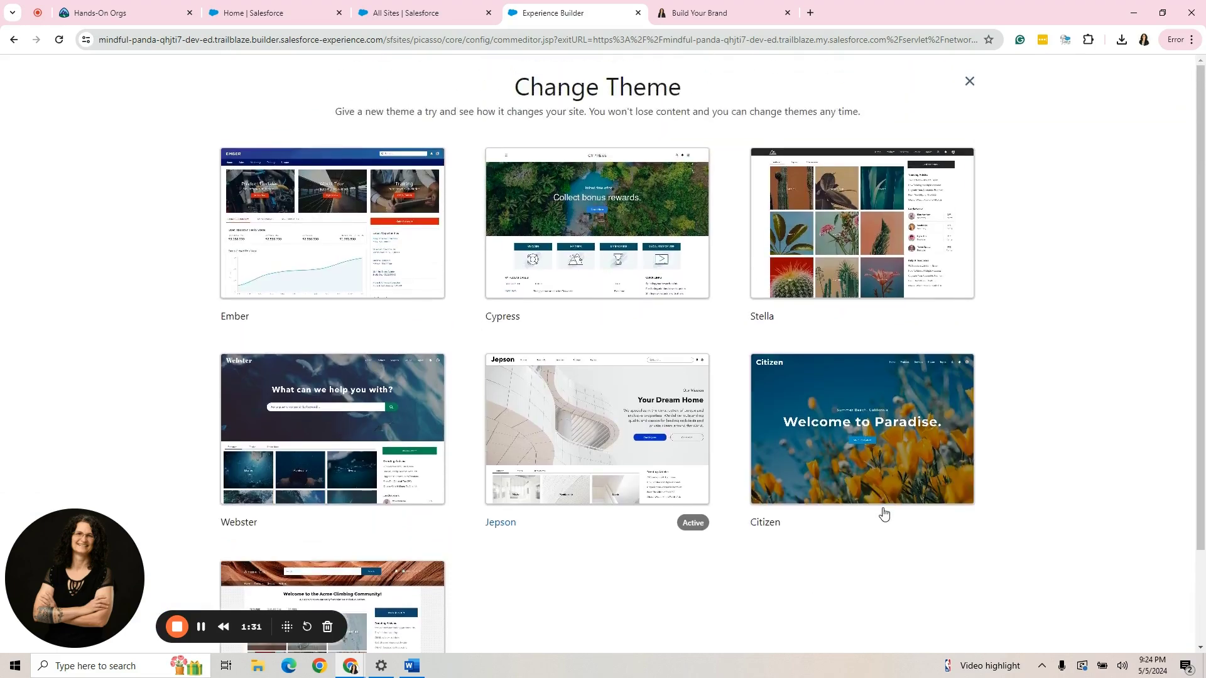
left_click(908, 441)
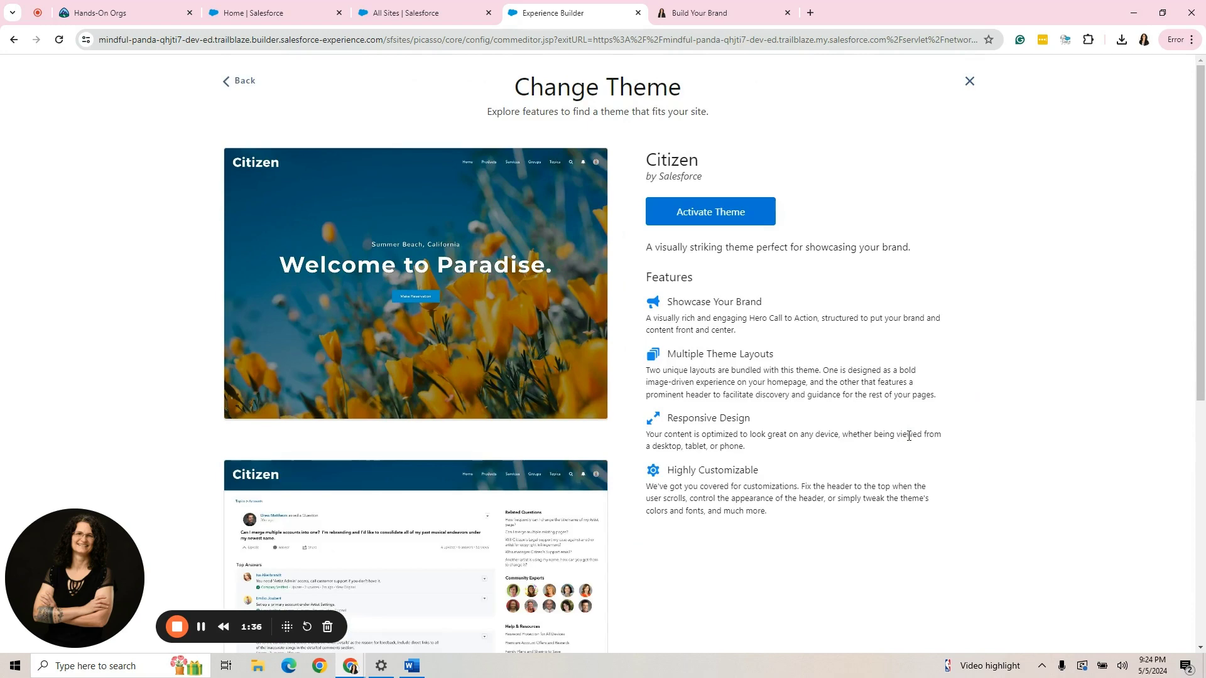
left_click(717, 221)
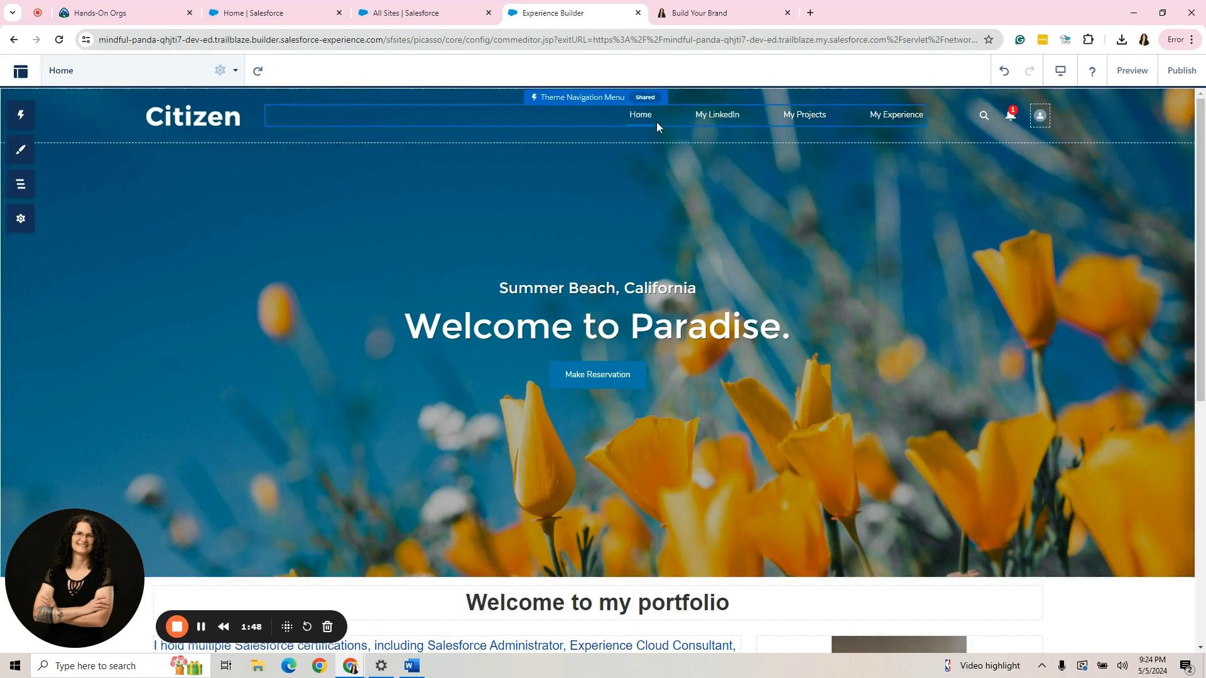
Preview the My Projects page and its Images, Mobile and Random sections.
scroll(921, 387, "down", 7)
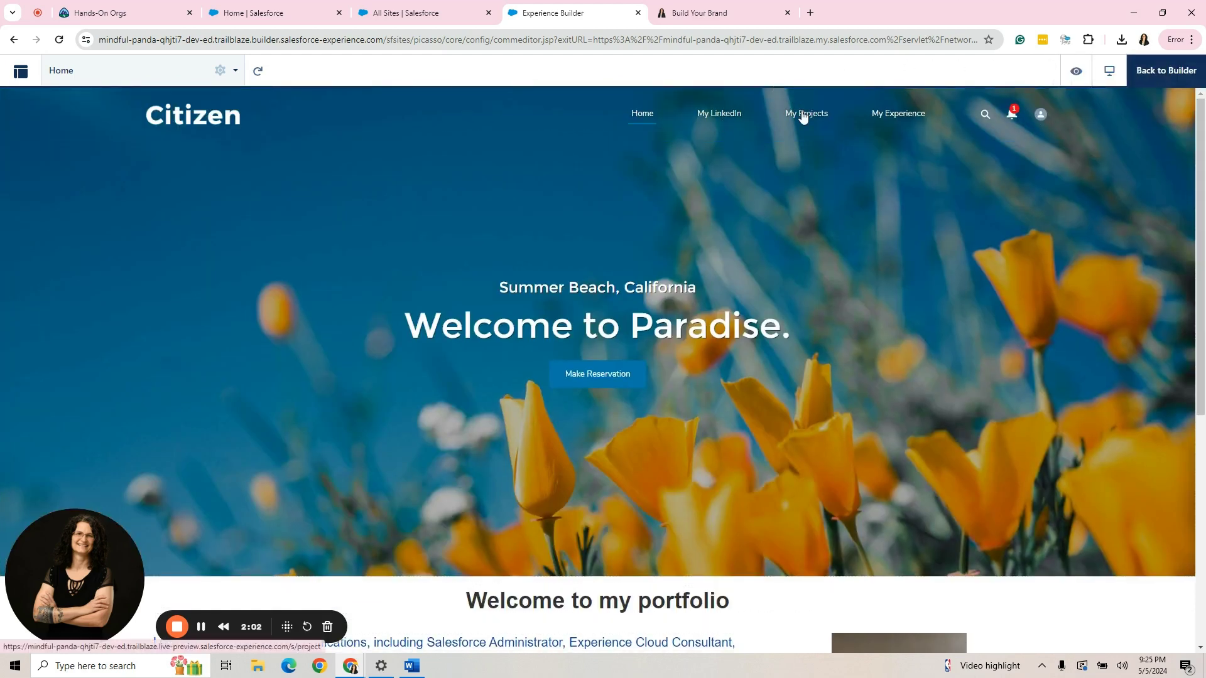
left_click(803, 116)
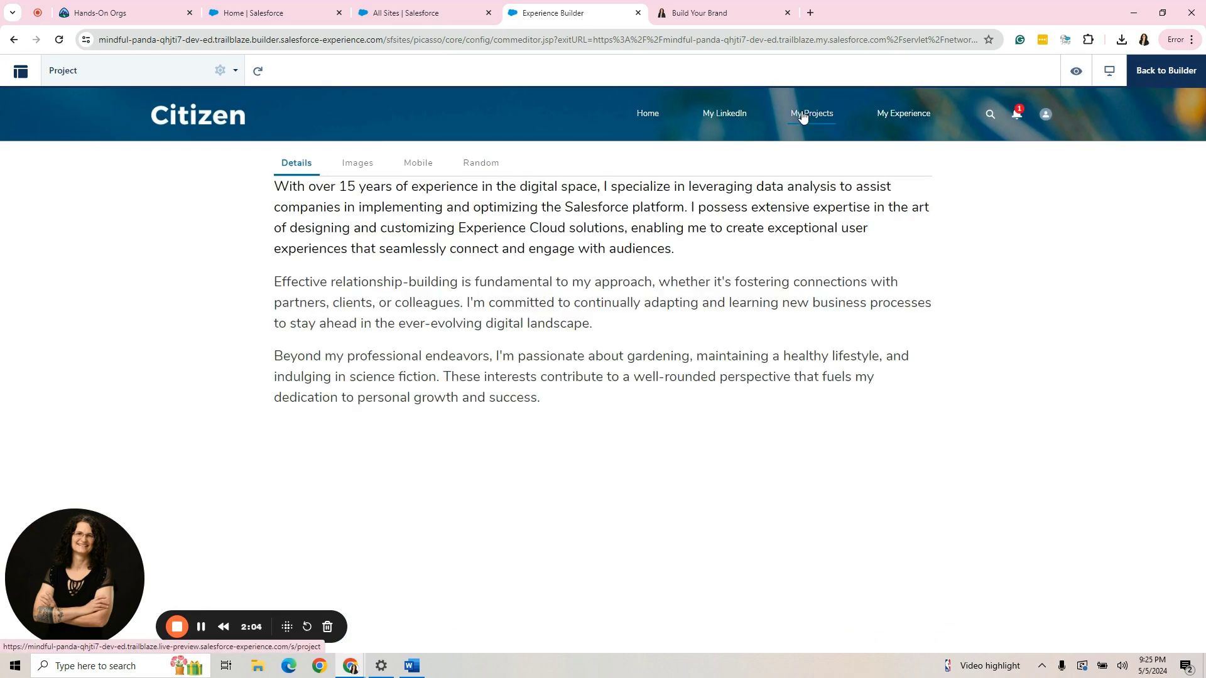
left_click(363, 164)
left_click(405, 170)
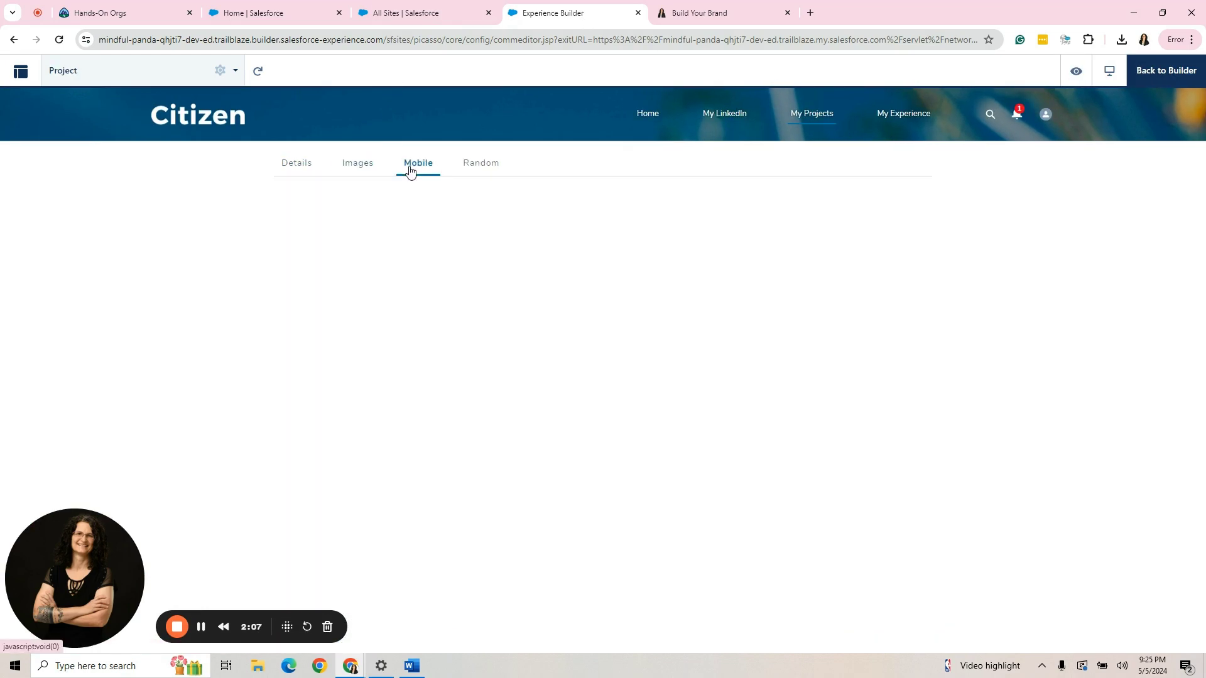
left_click(492, 173)
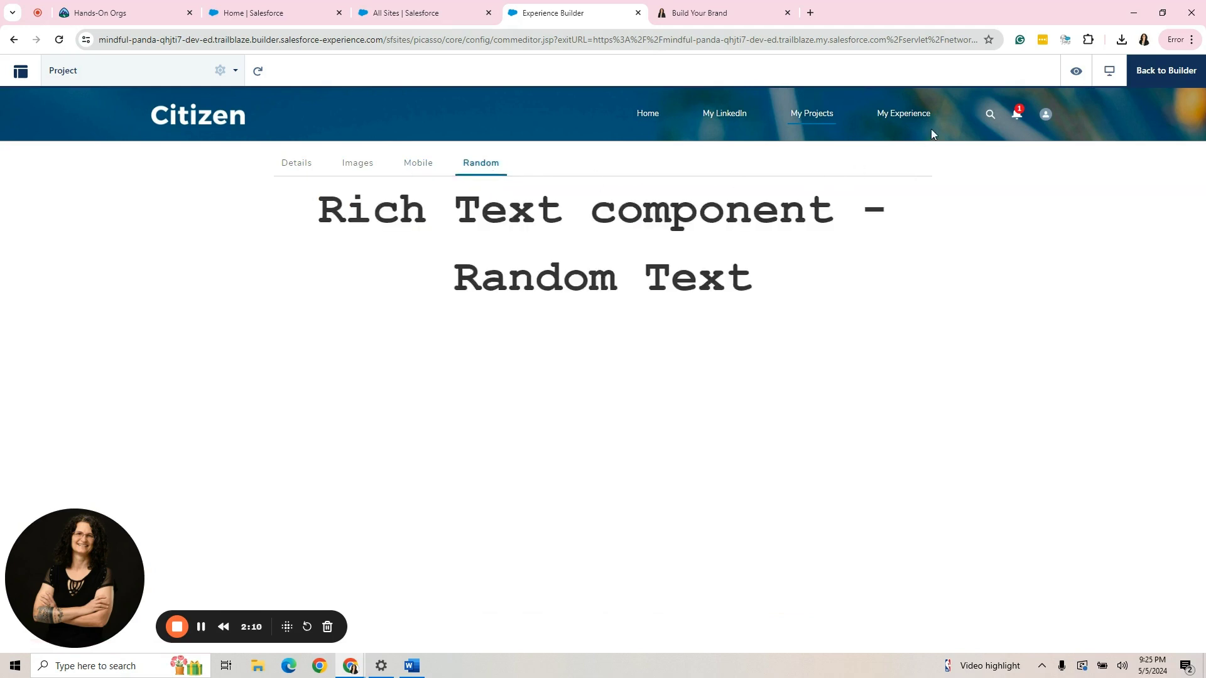
View the My Experience page, then return to Home and scroll through it.
left_click(900, 115)
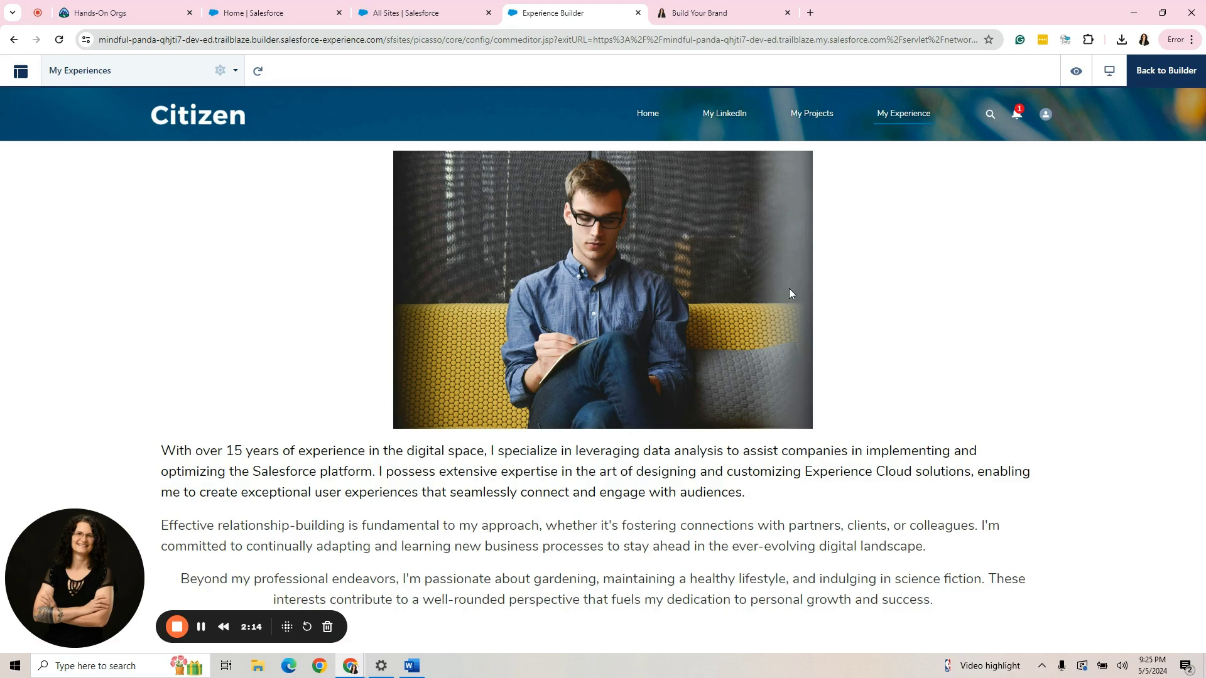
left_click(651, 116)
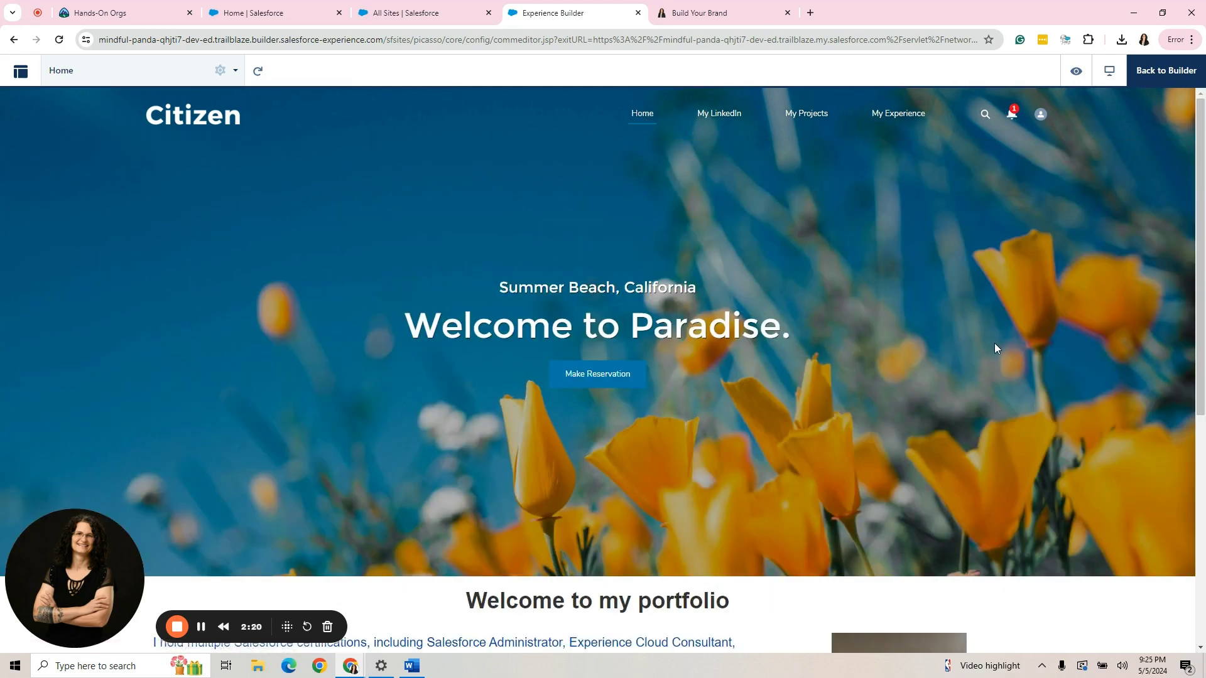
scroll(993, 343, "down", 2)
scroll(995, 344, "up", 2)
scroll(993, 343, "down", 1)
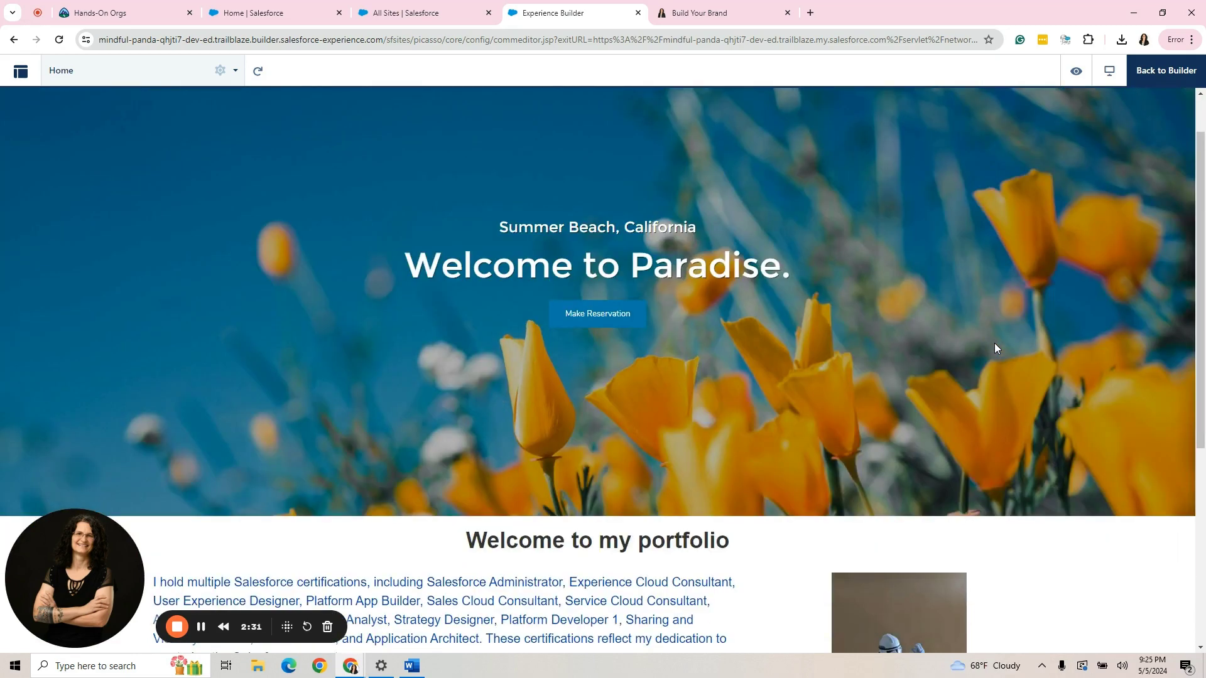
Dismiss the Grammarly popup, return to the editor and reactivate the Jepson theme.
left_click(1020, 41)
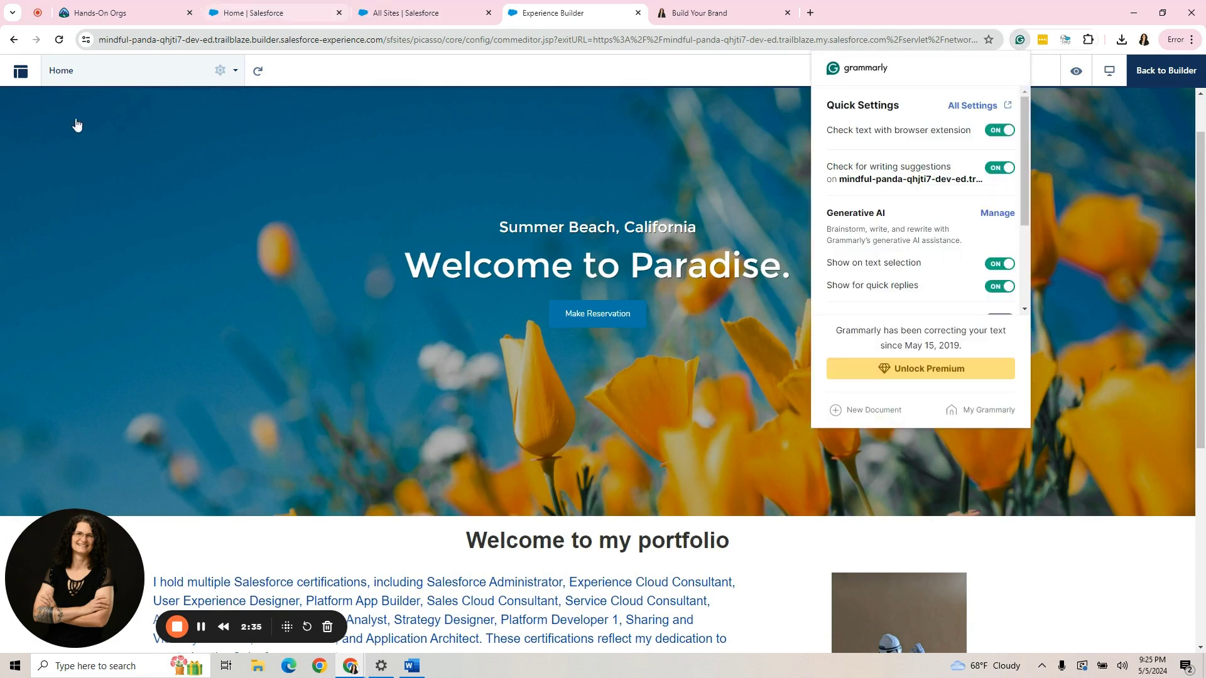
left_click(1169, 70)
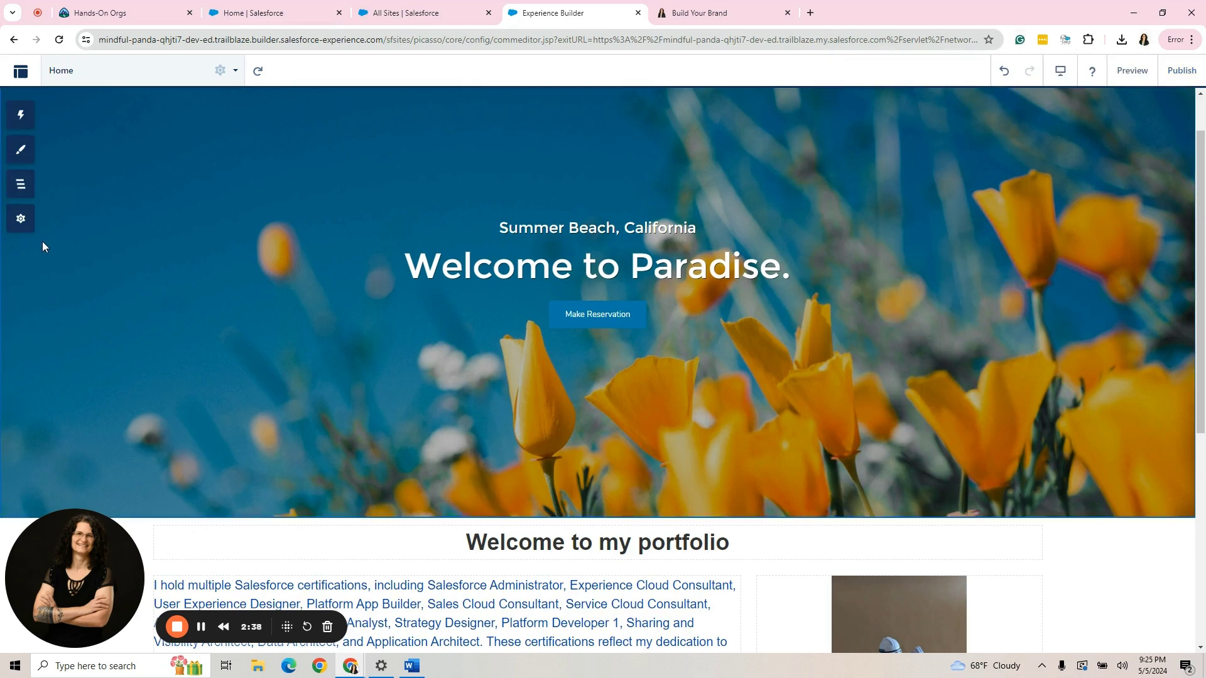
left_click(20, 218)
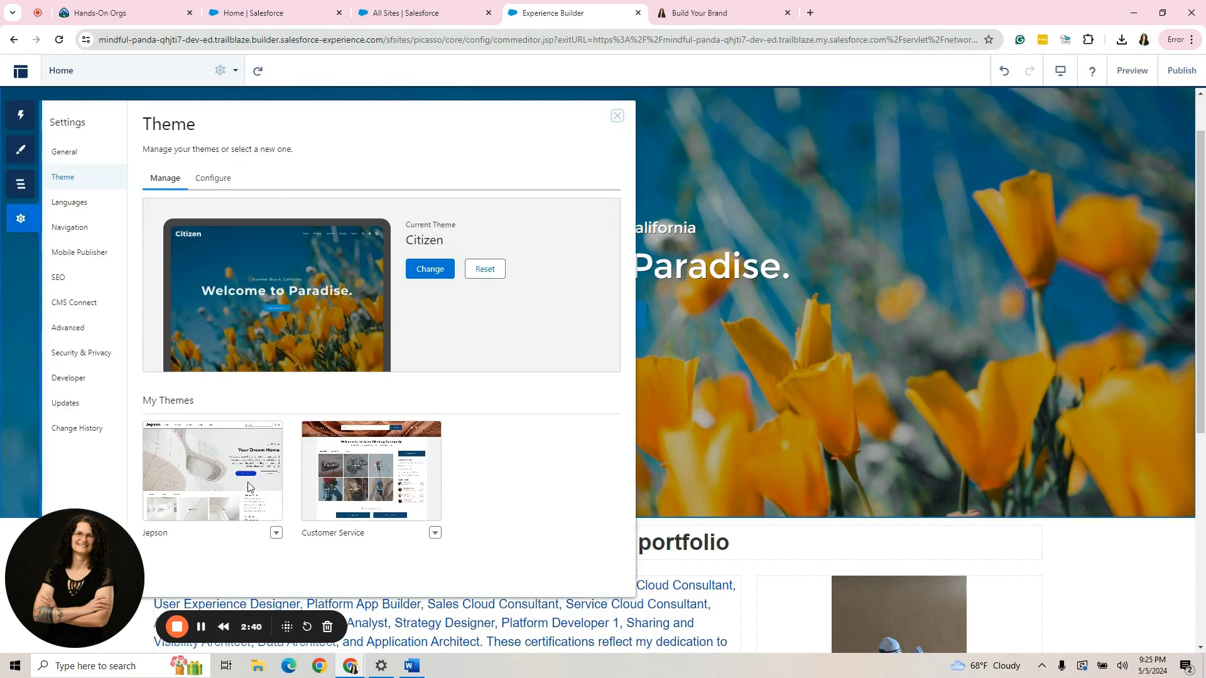
left_click(277, 532)
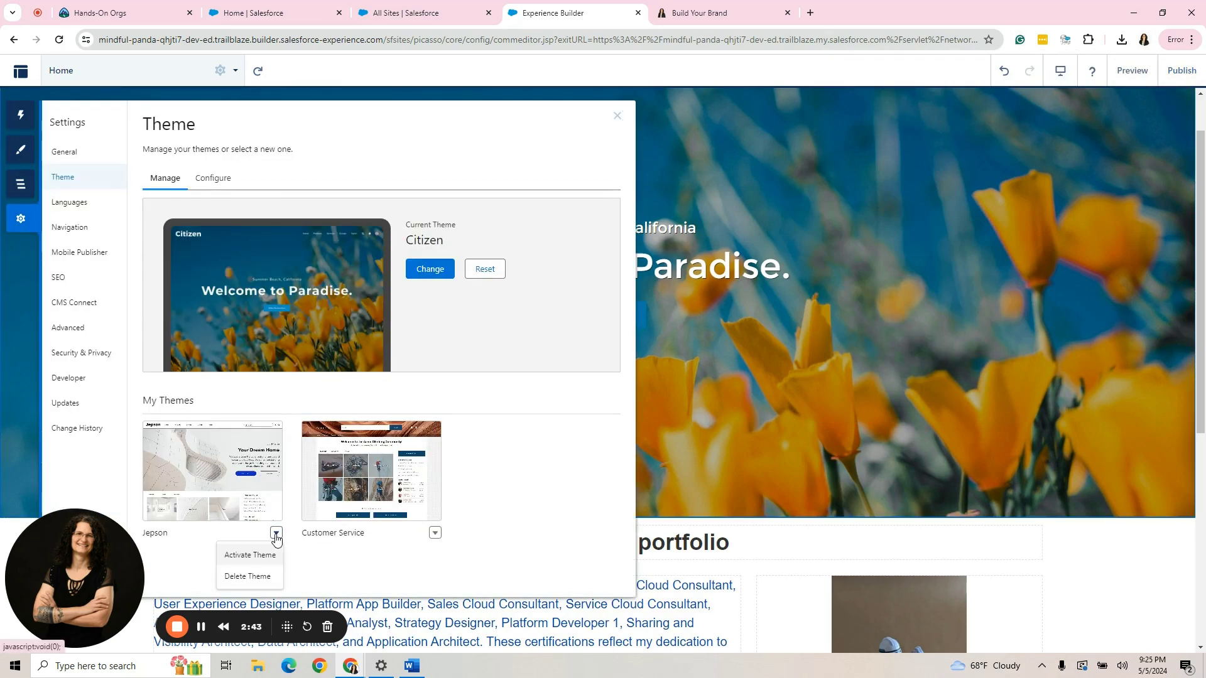
left_click(246, 555)
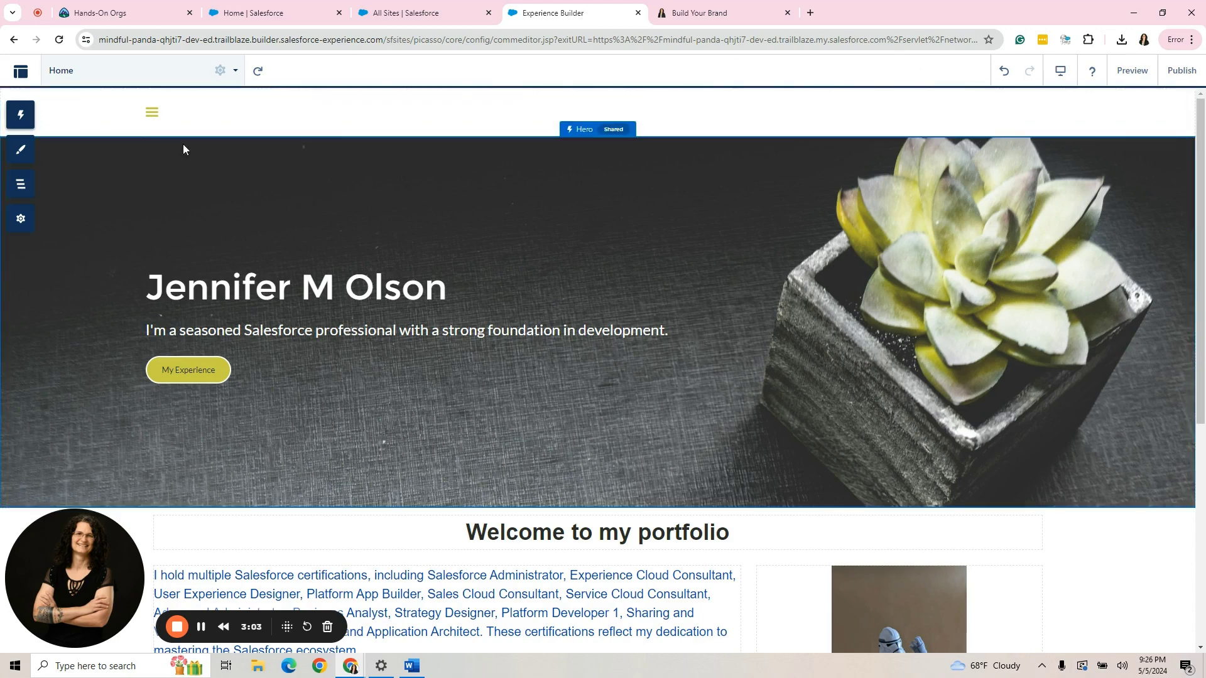
Reactivate the Citizen theme from the Theme settings.
left_click(21, 218)
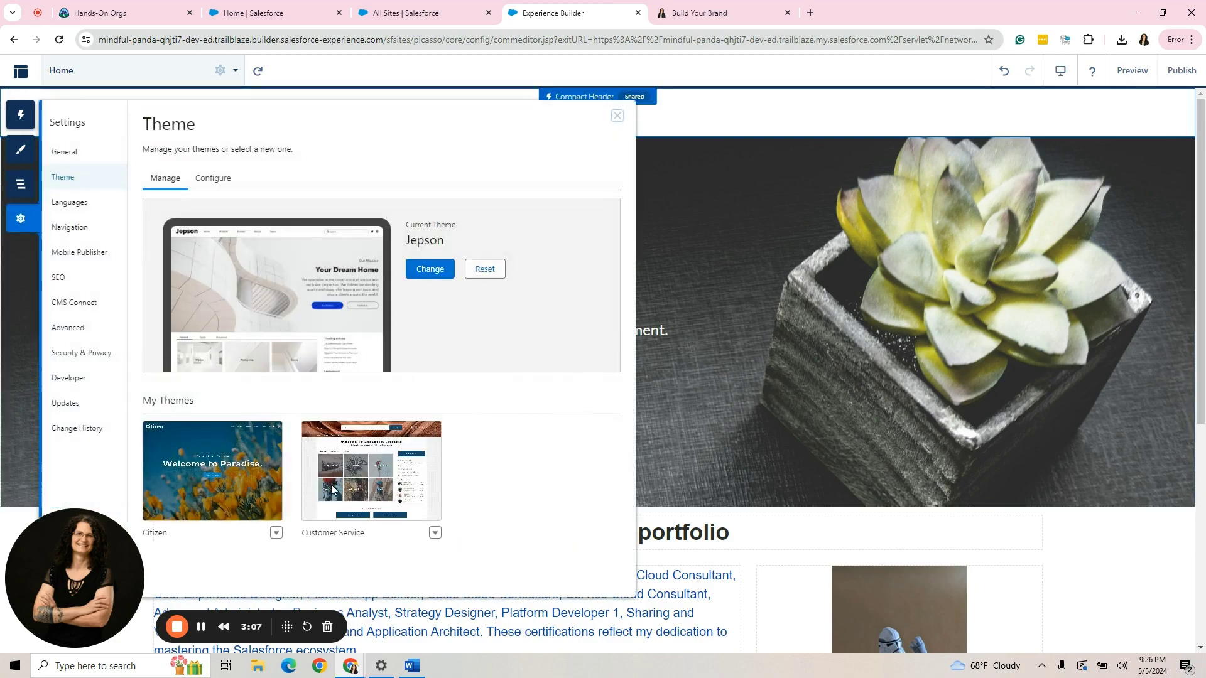
left_click(276, 534)
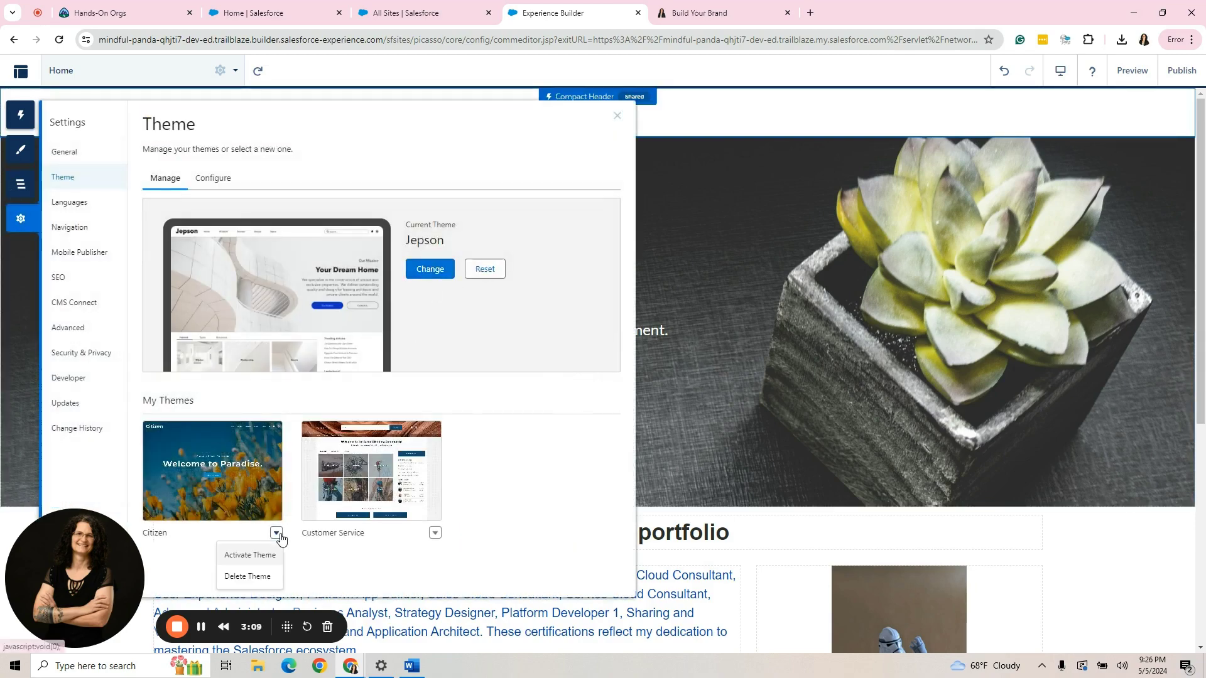
left_click(247, 557)
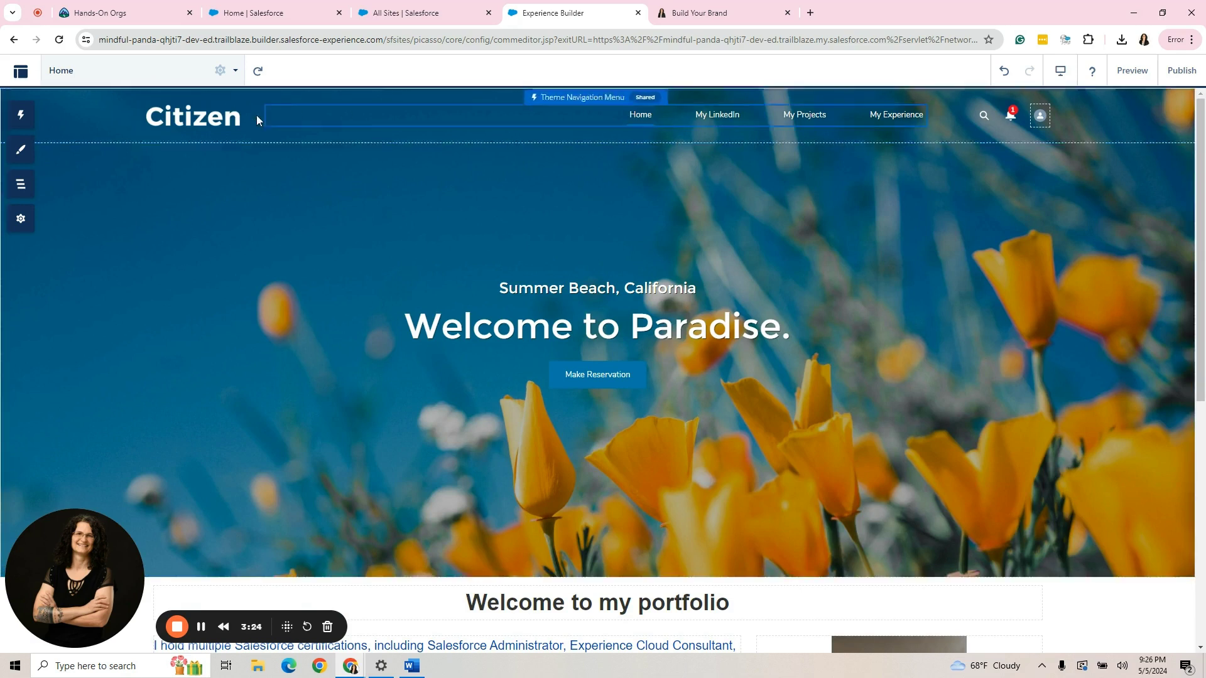
Replace the hero background with the 'Computer' succulent image from the asset library, then preview.
left_click(647, 186)
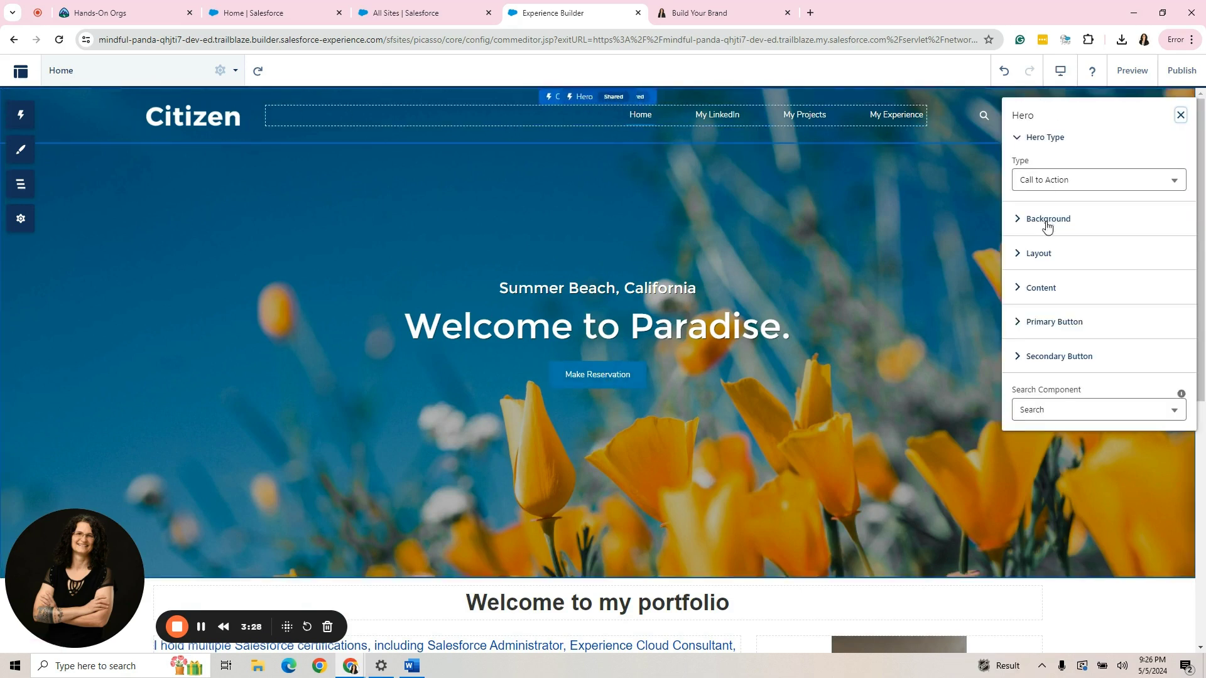
left_click(1045, 220)
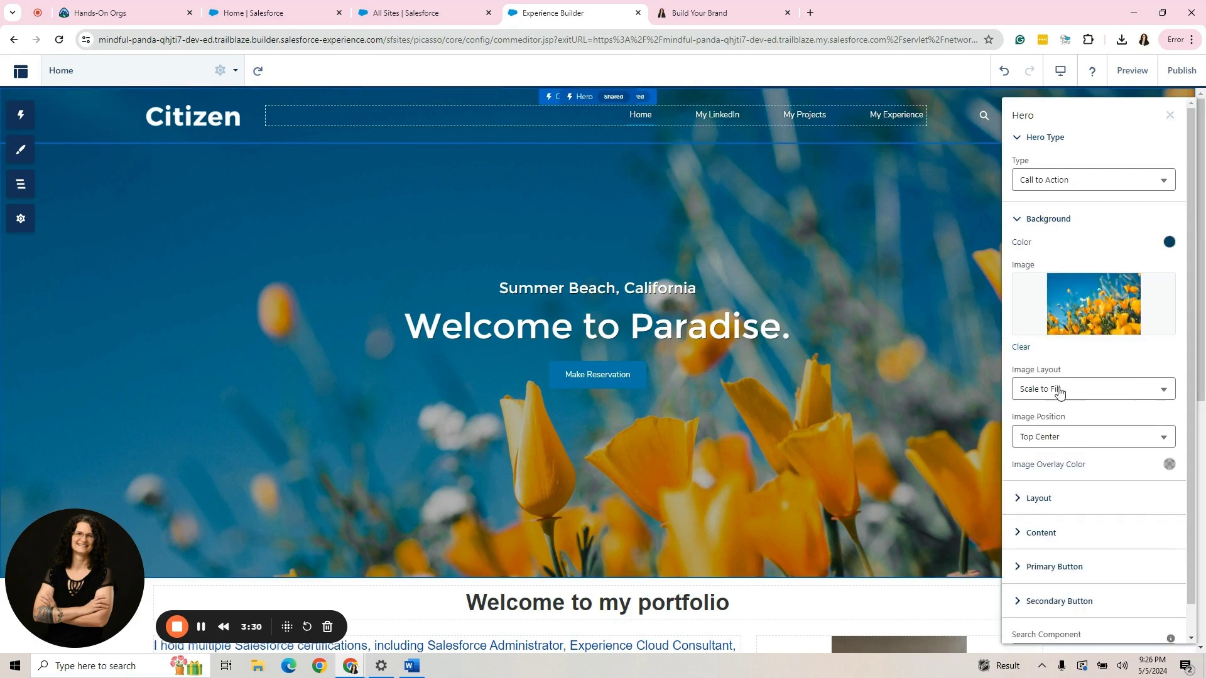
left_click(1030, 347)
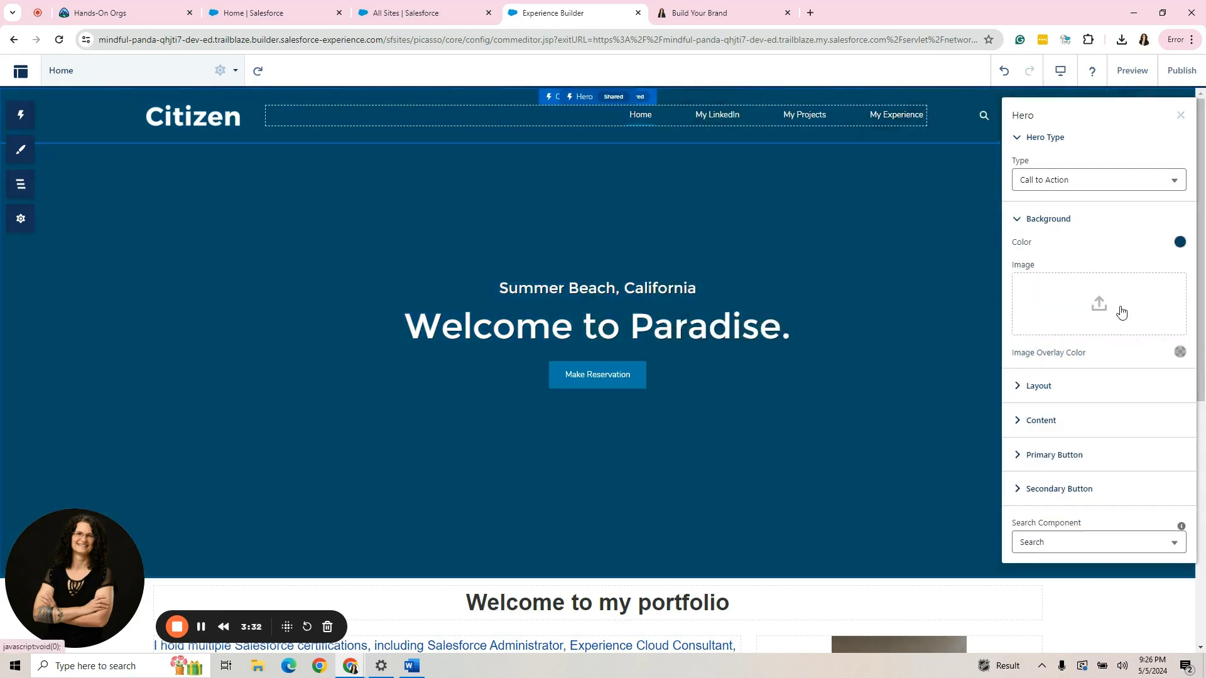
left_click(1122, 312)
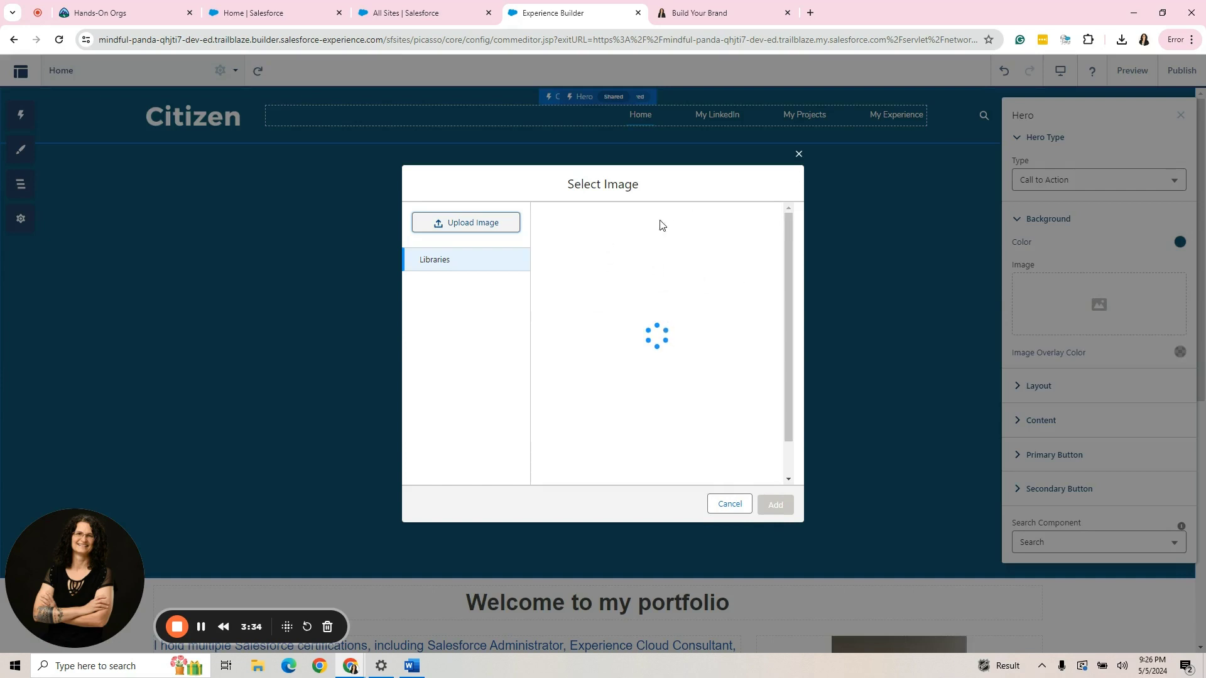
left_click(640, 227)
left_click(606, 306)
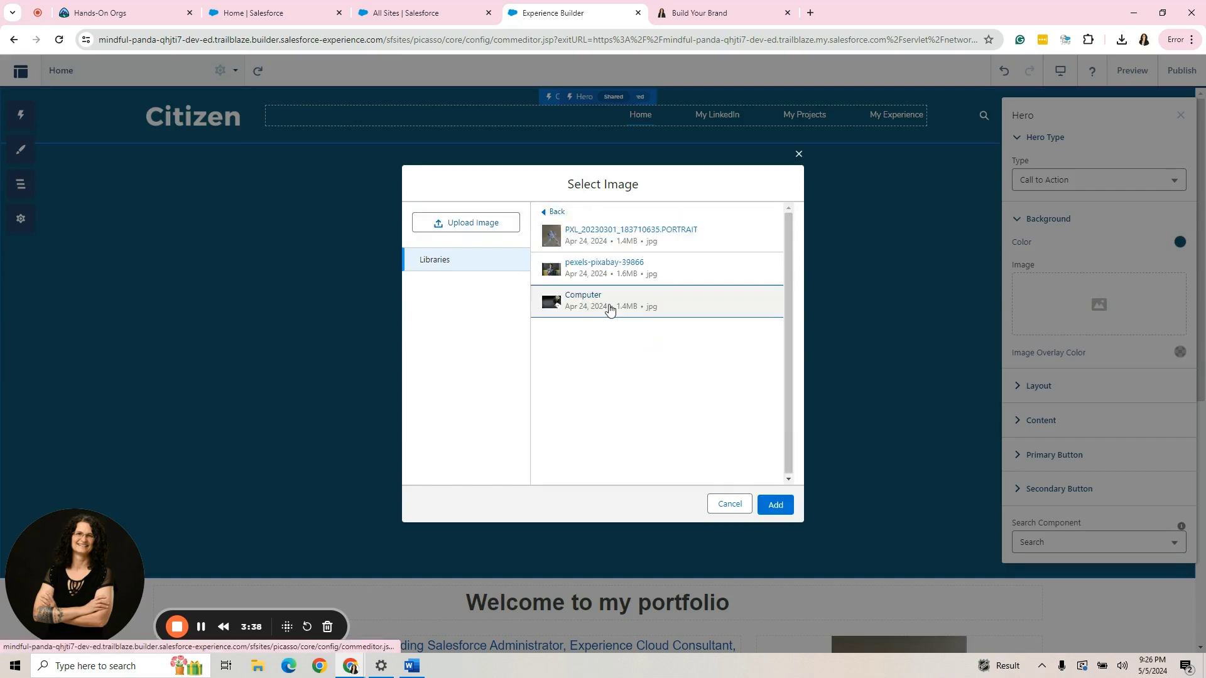
left_click(773, 505)
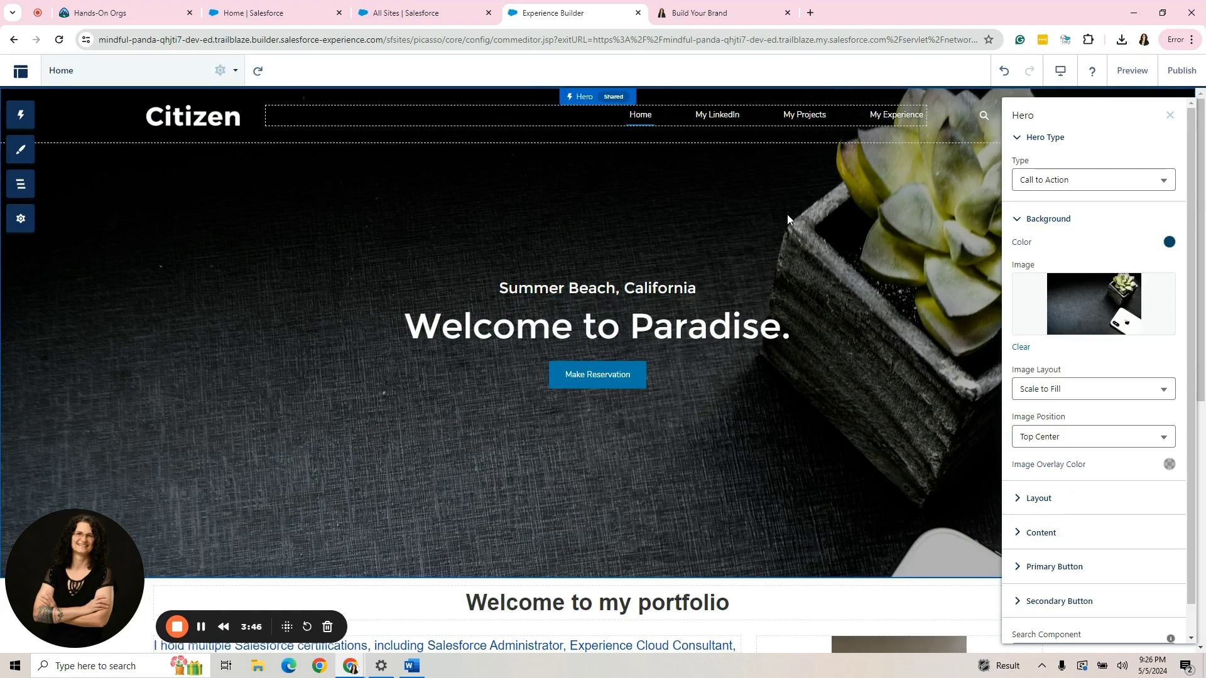
left_click(1170, 115)
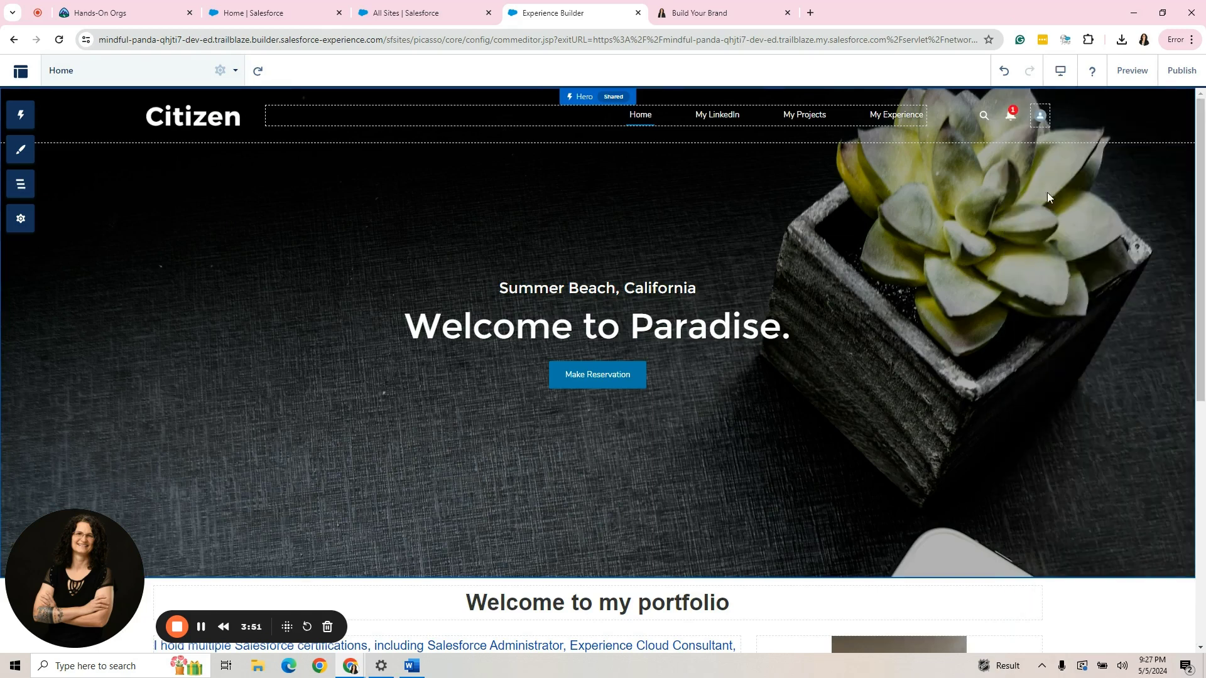
left_click(1111, 73)
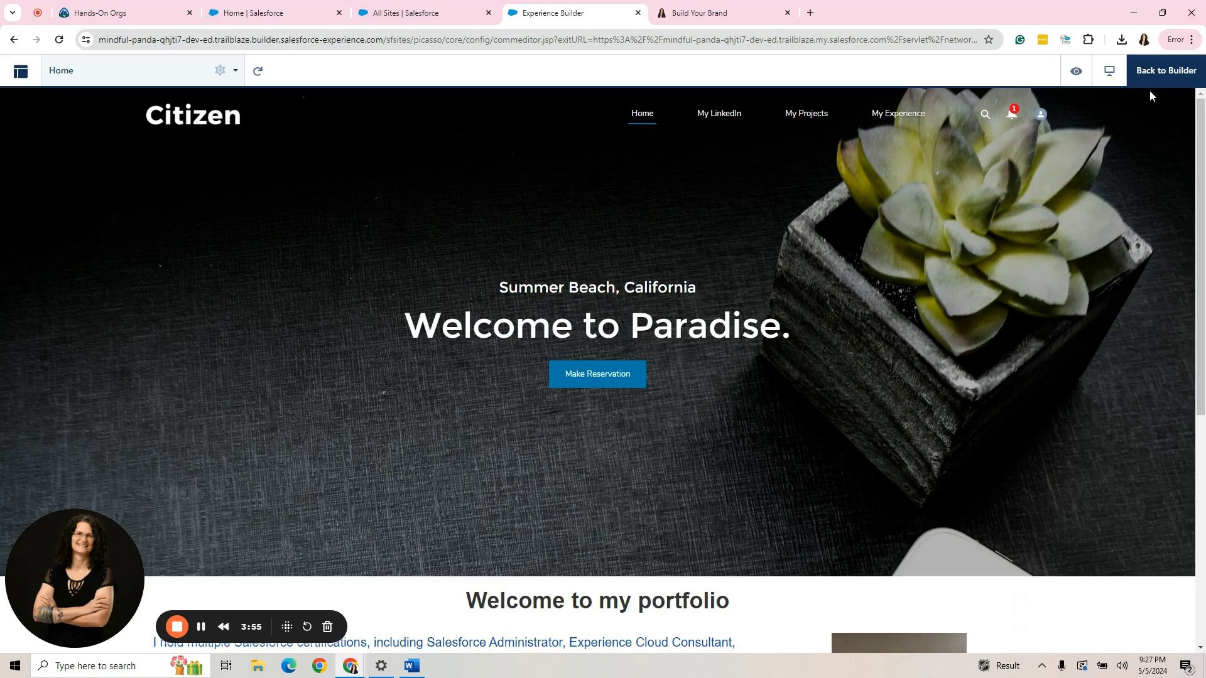
In the Compact Header layout, hide search, notifications and the user profile menu.
left_click(1166, 72)
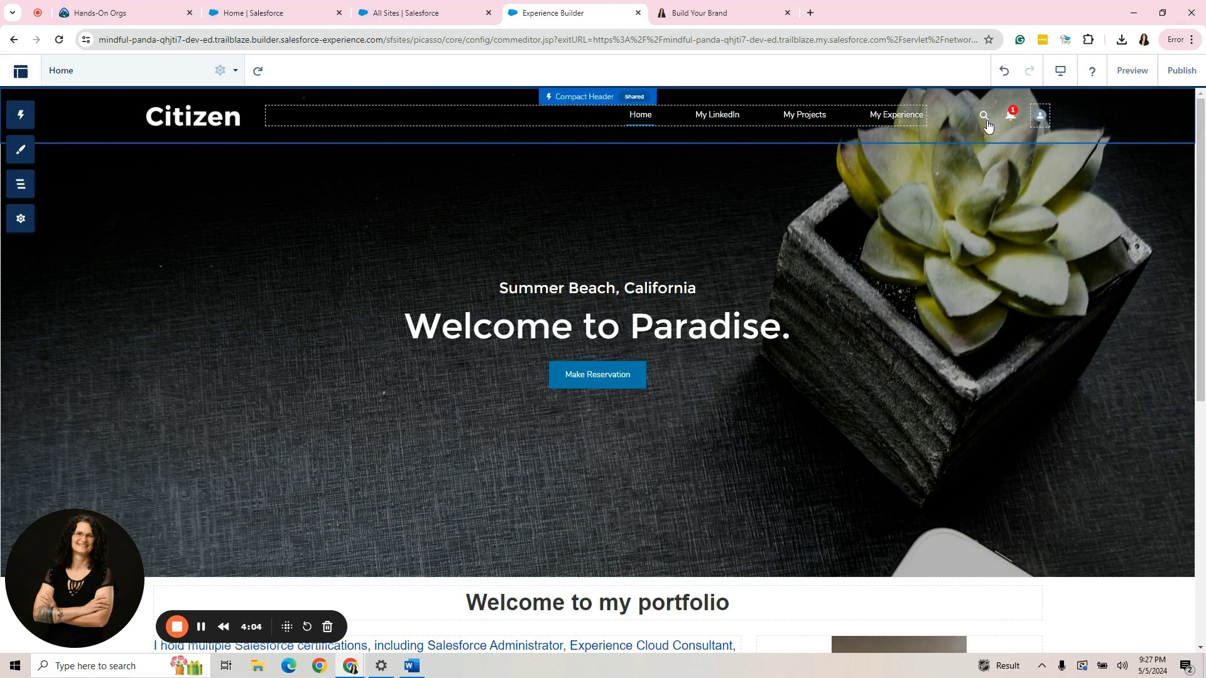
left_click(1055, 116)
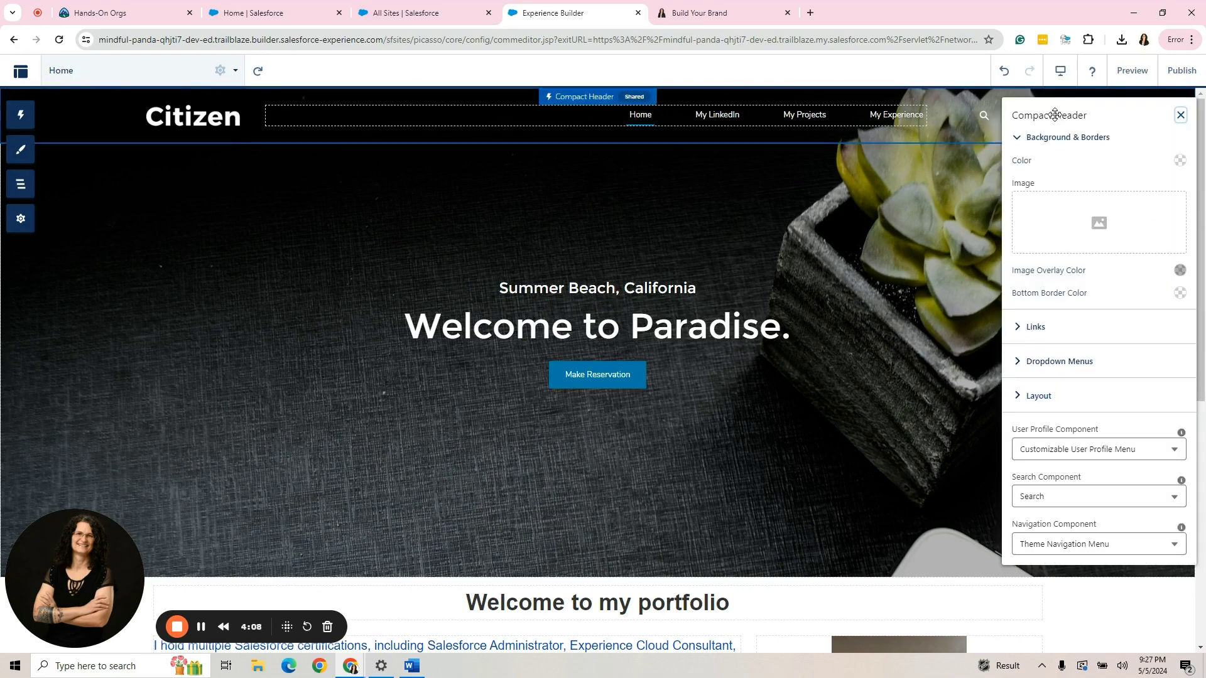
left_click(1073, 402)
scroll(1068, 402, "down", 4)
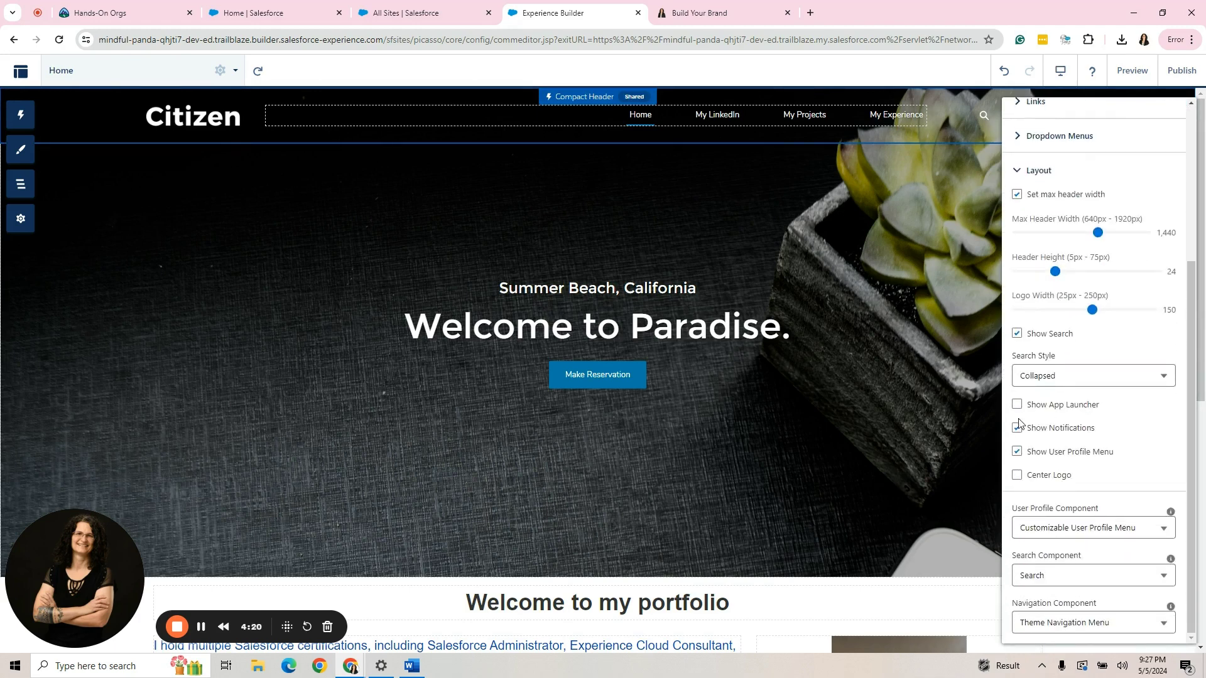
left_click(1016, 428)
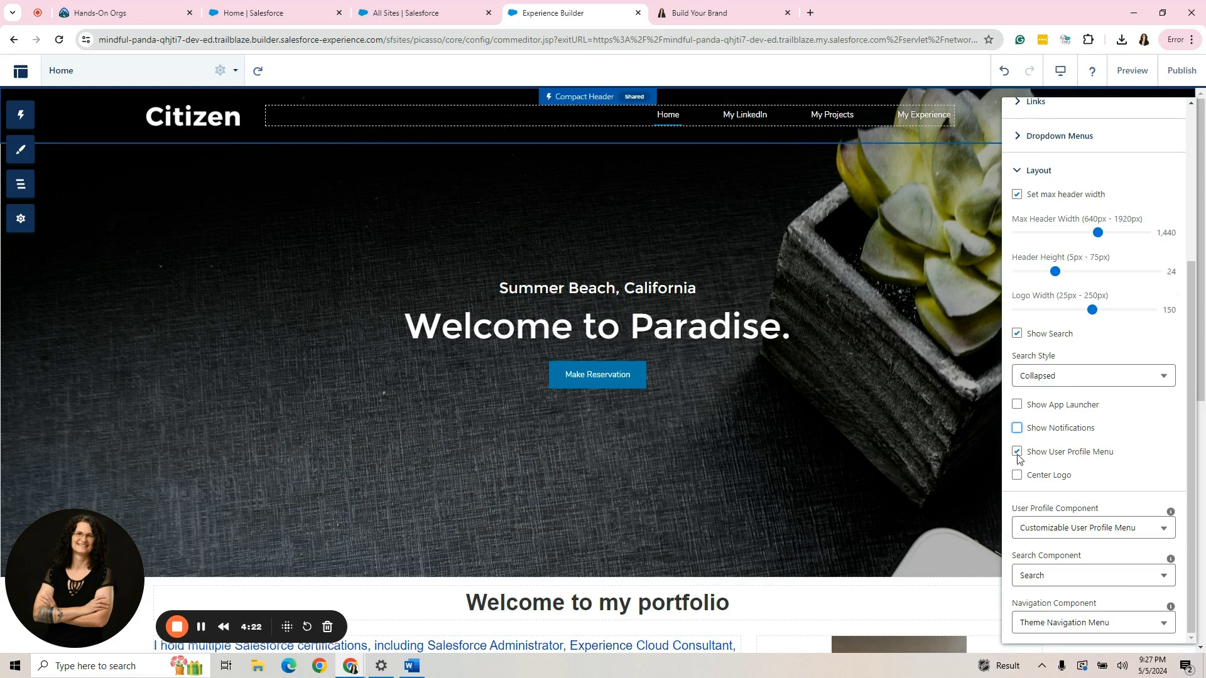
left_click(1018, 453)
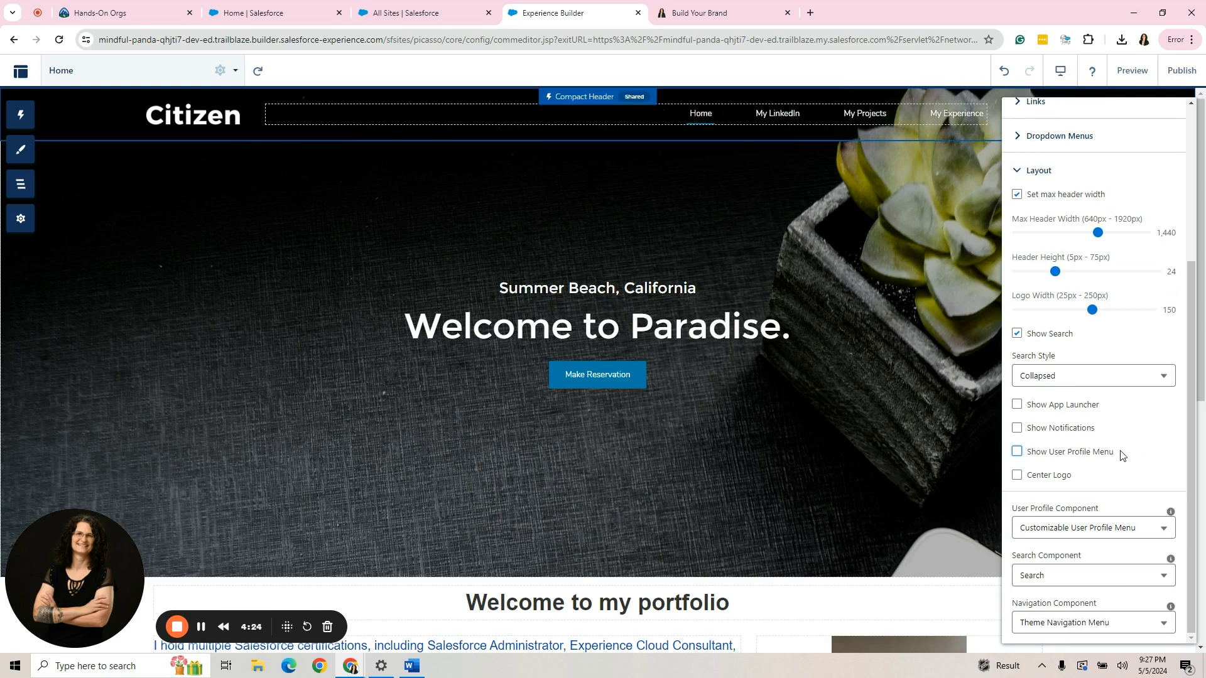
left_click(1018, 334)
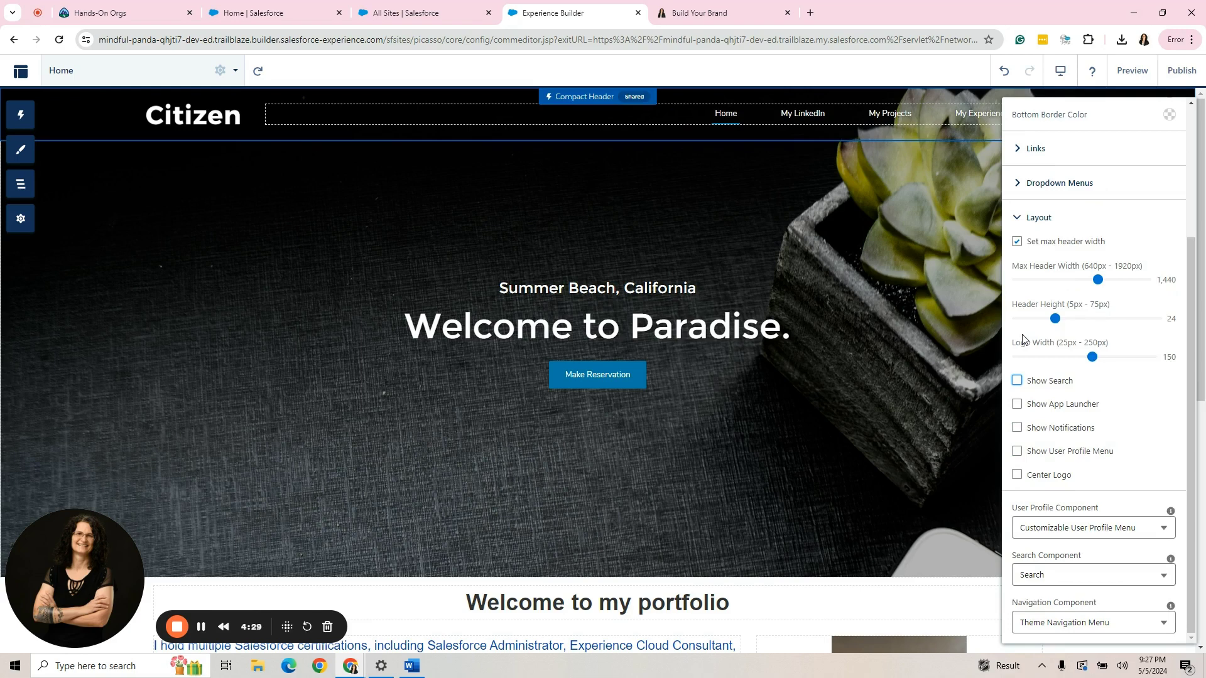
left_click(1036, 217)
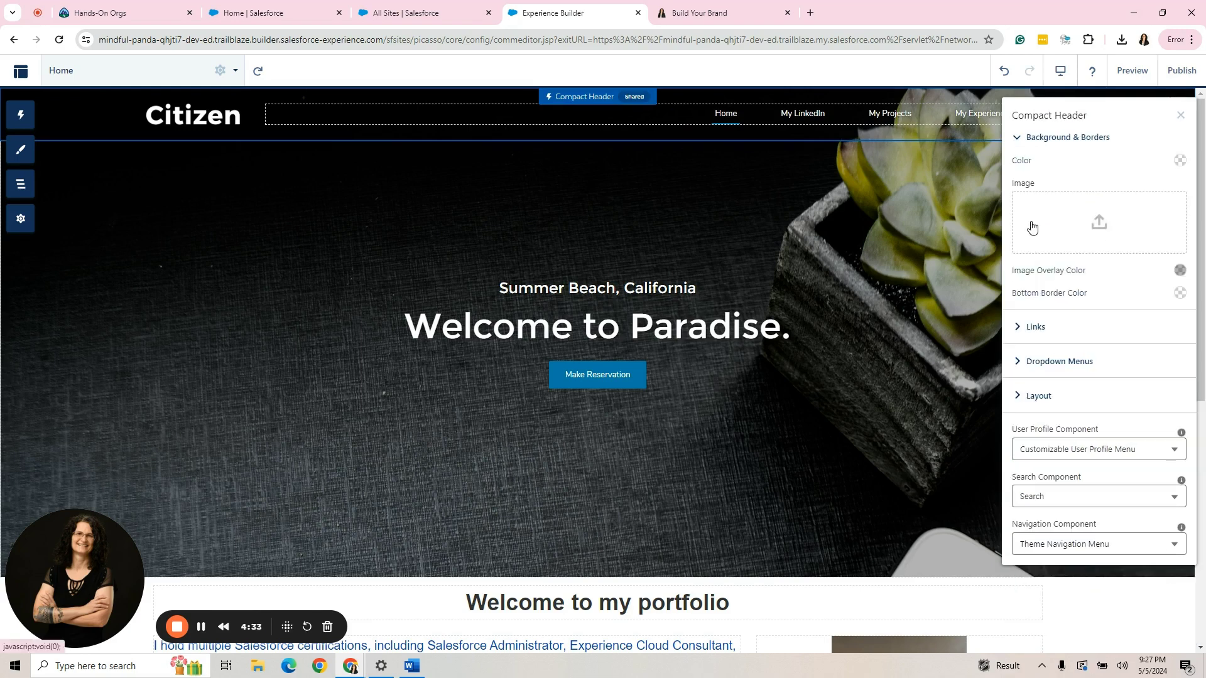
Centre the header logo and move navigation to a left slide-out menu.
left_click(1043, 395)
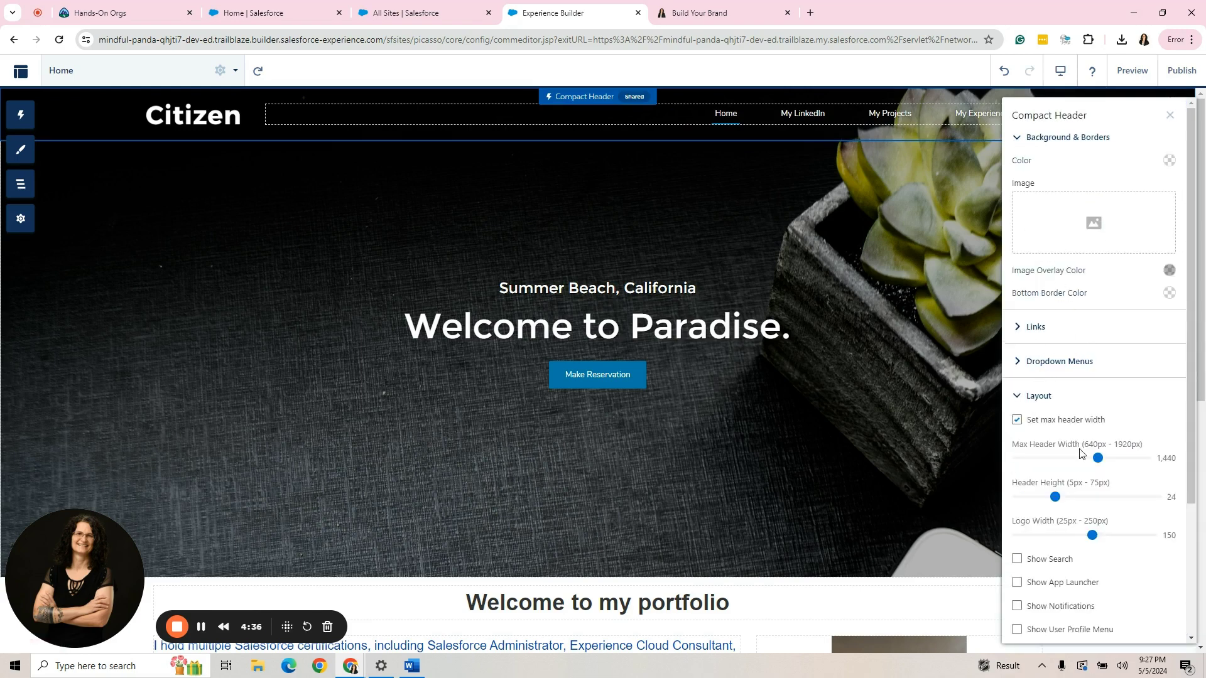
scroll(1080, 454, "down", 3)
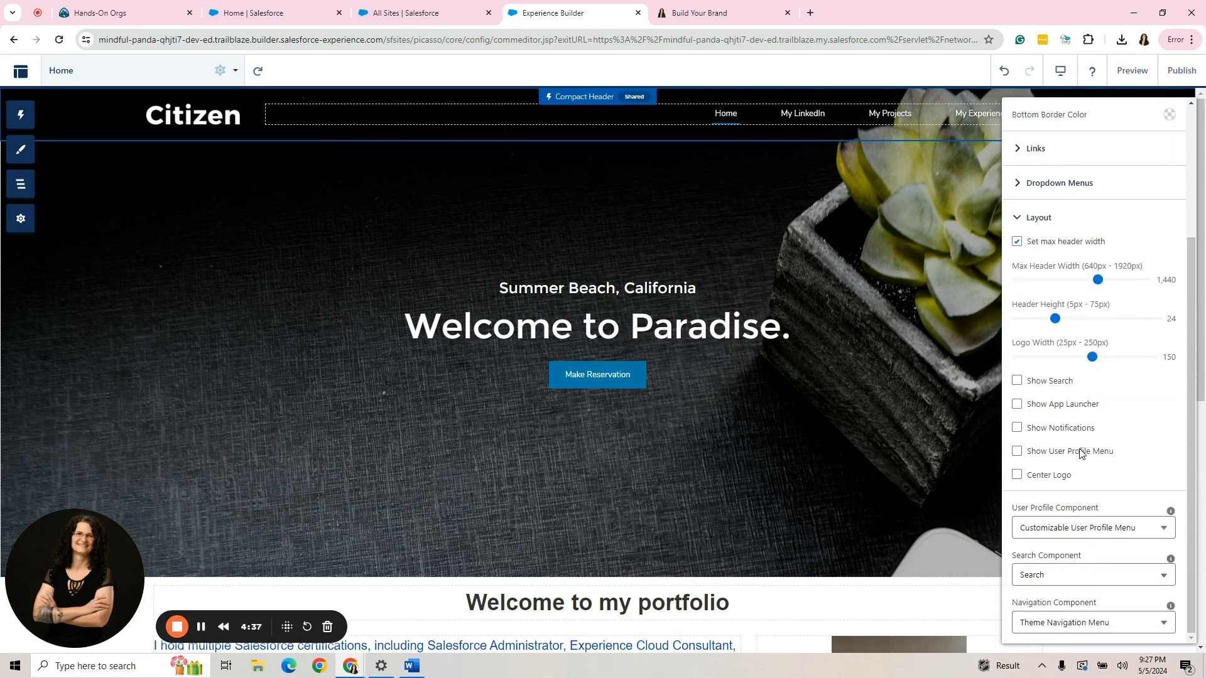
left_click(1018, 476)
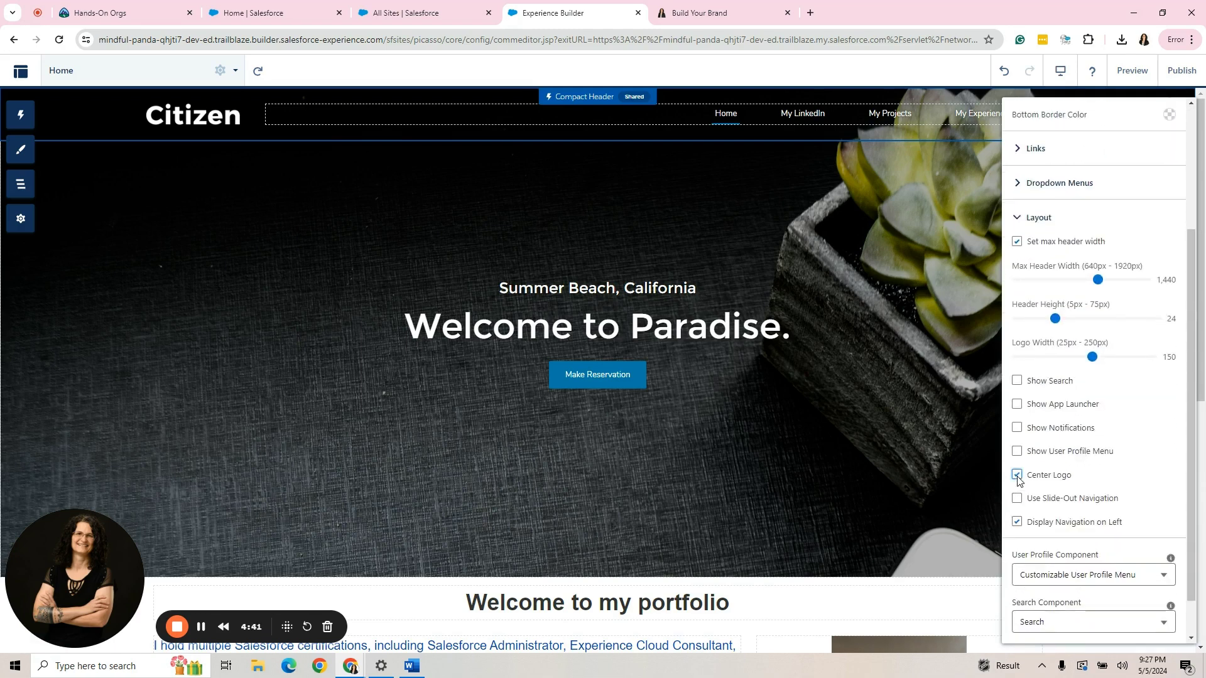
left_click(1018, 523)
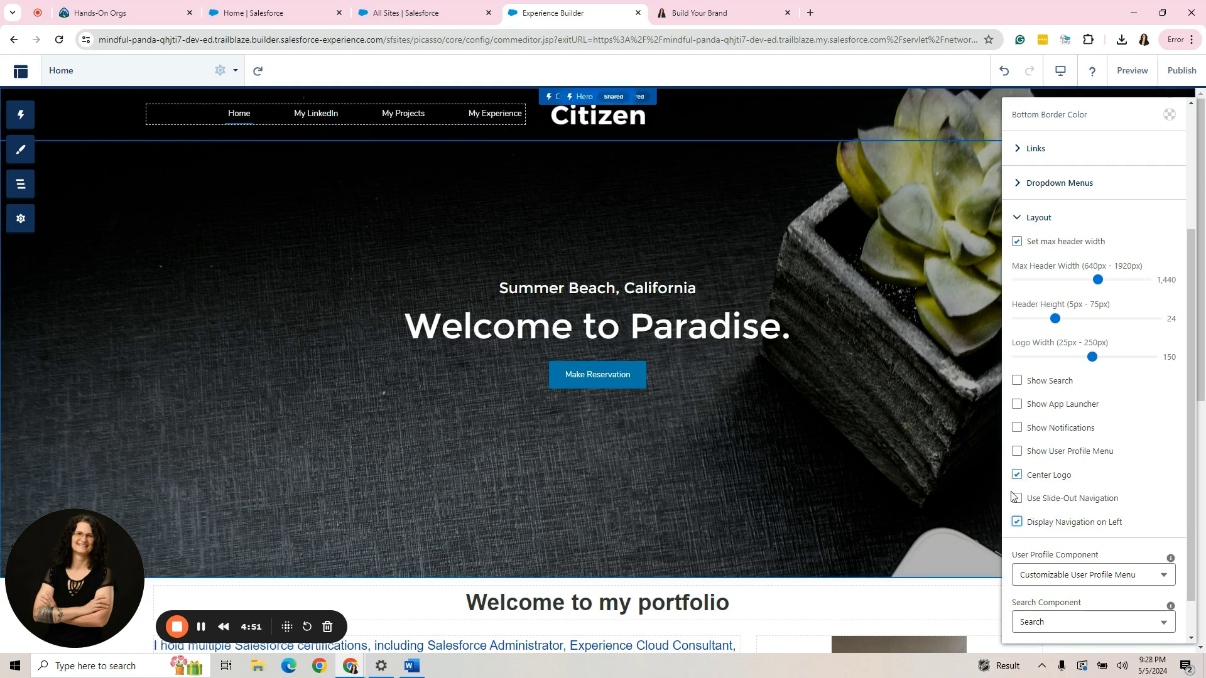
left_click(1017, 499)
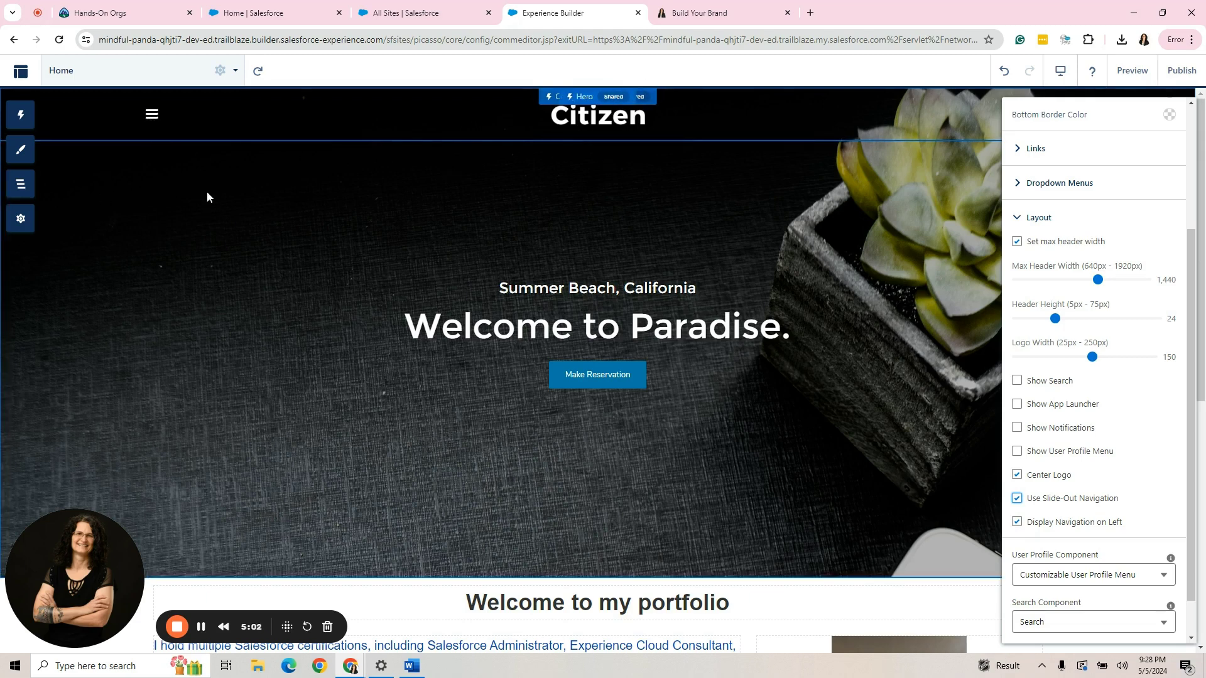
Clear the Company Logo image in the theme's Images settings.
left_click(20, 151)
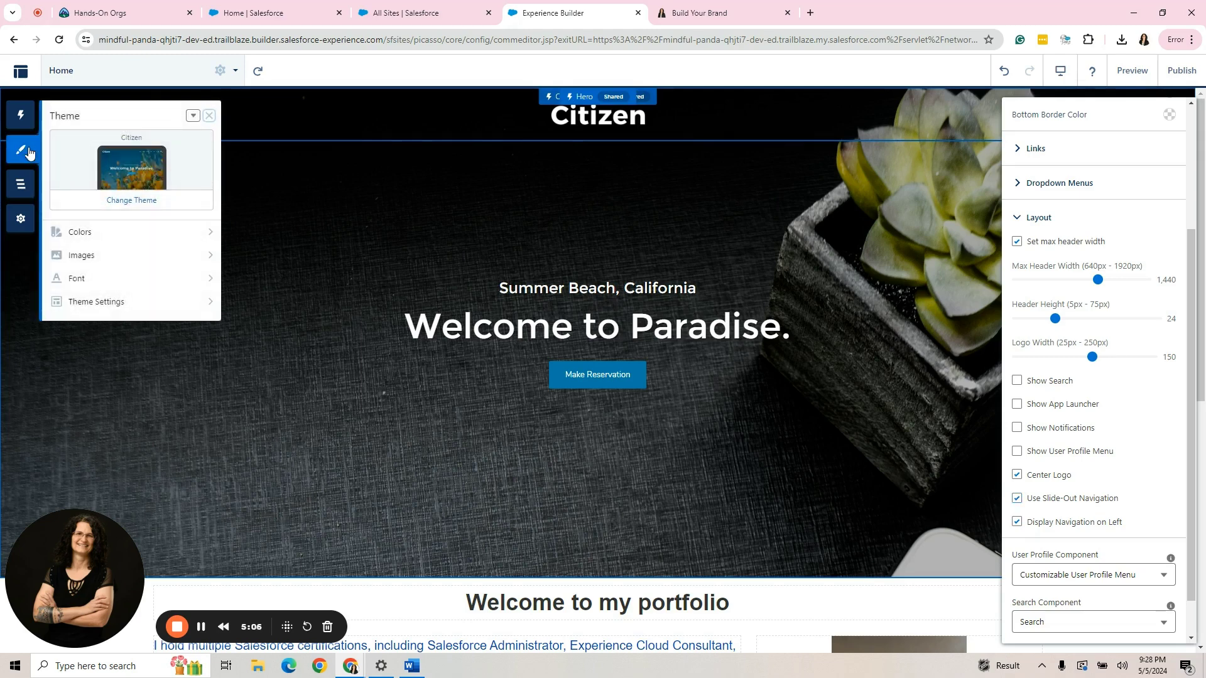
left_click(107, 254)
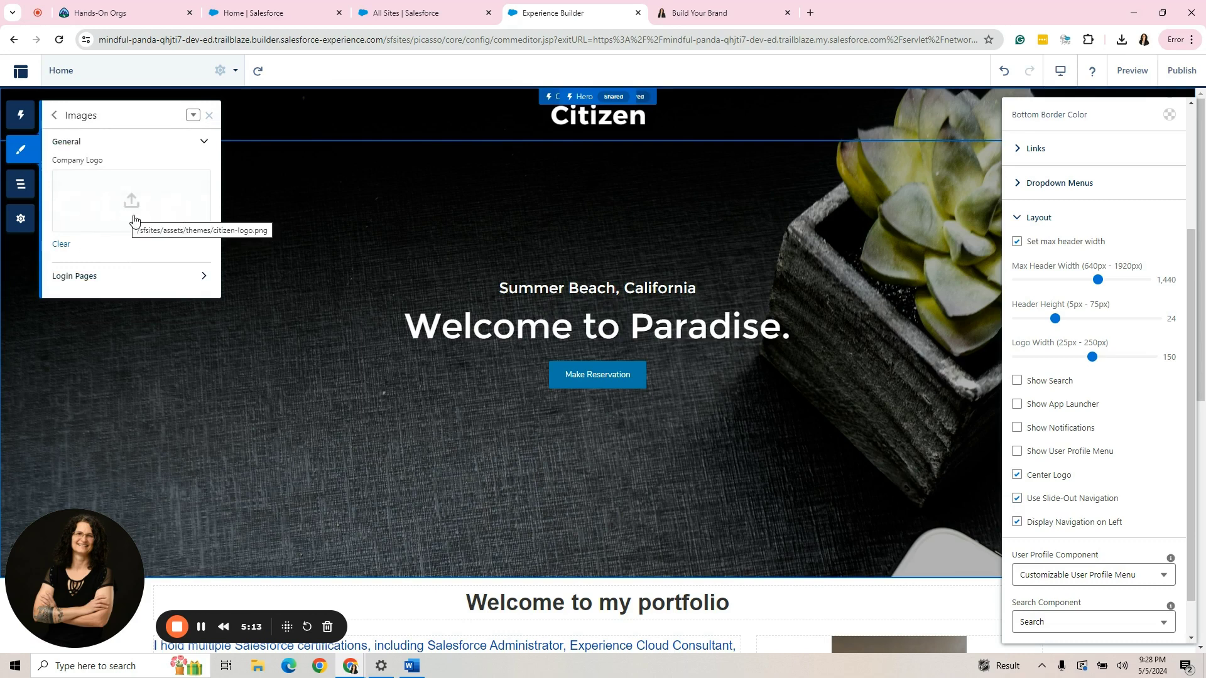
left_click(63, 244)
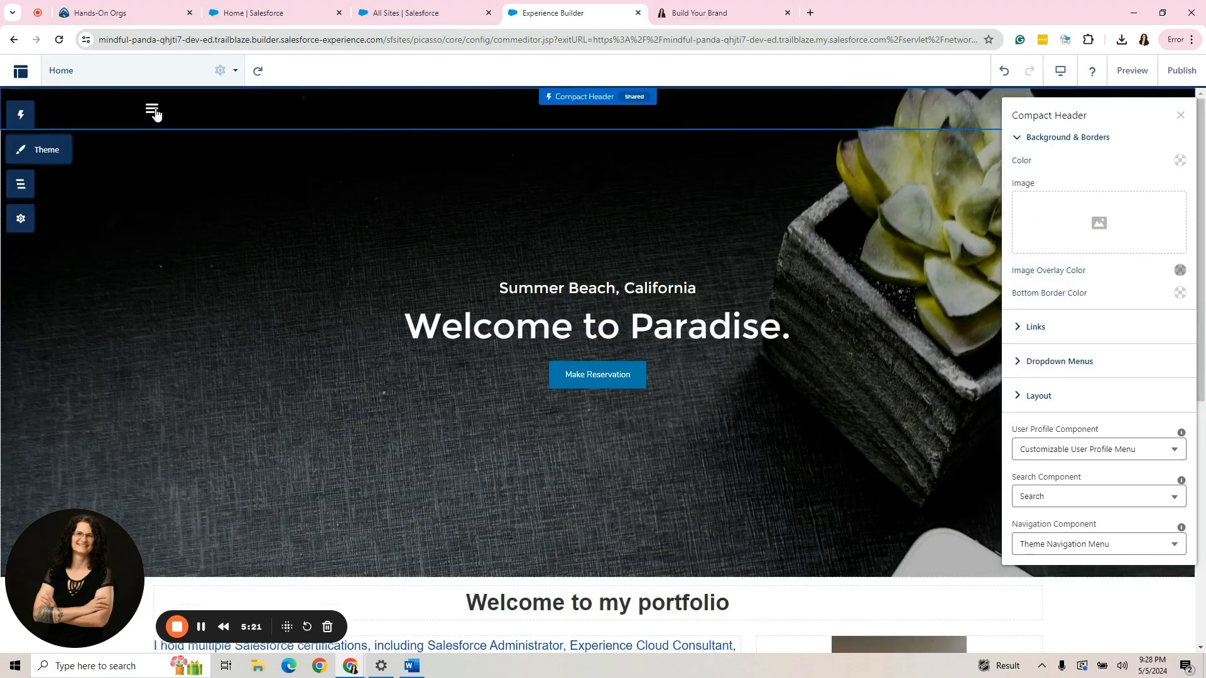
left_click(1117, 80)
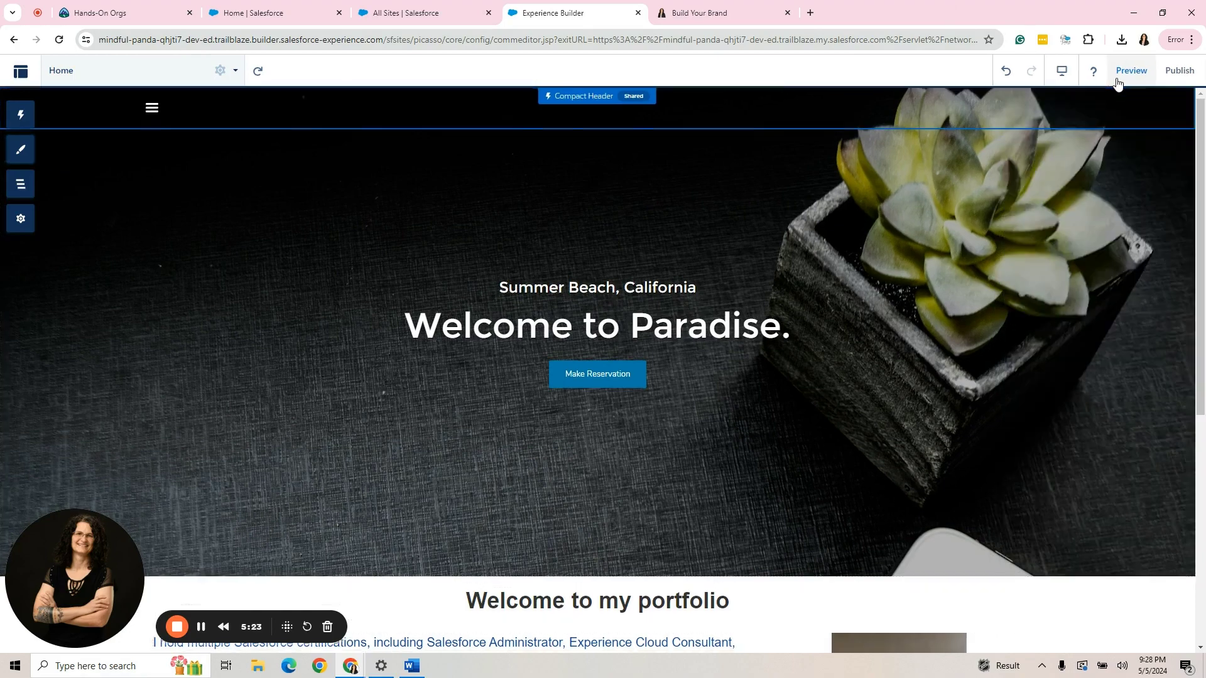
left_click(150, 110)
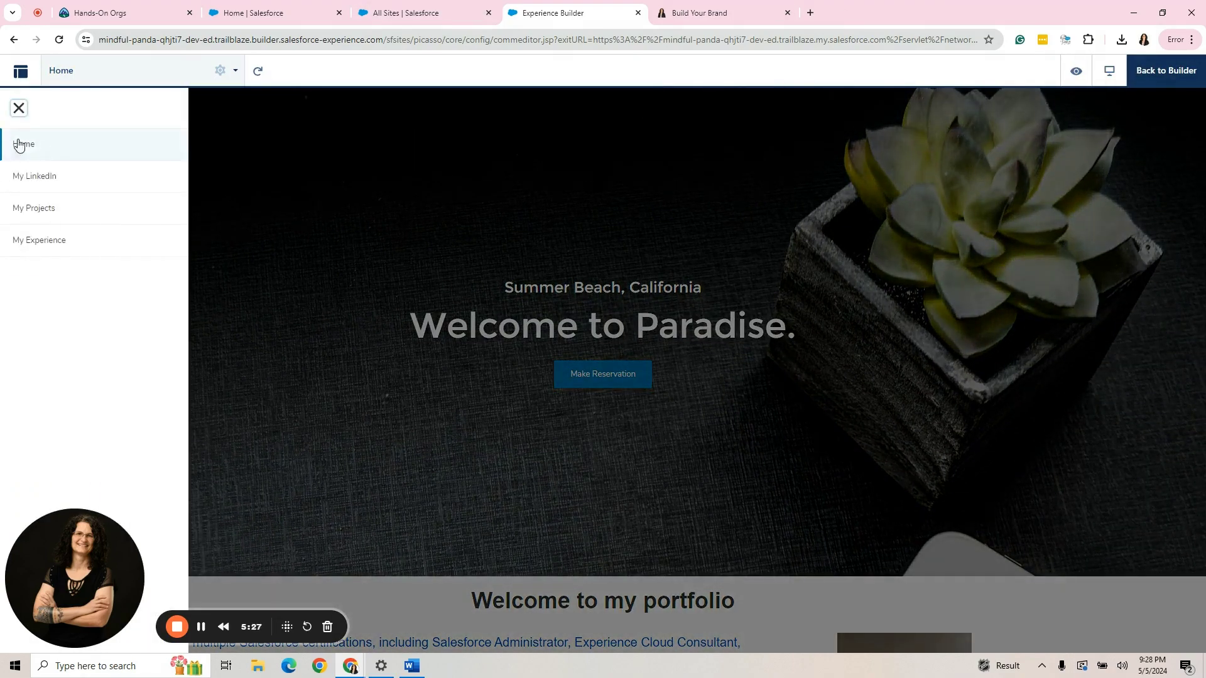
left_click(18, 110)
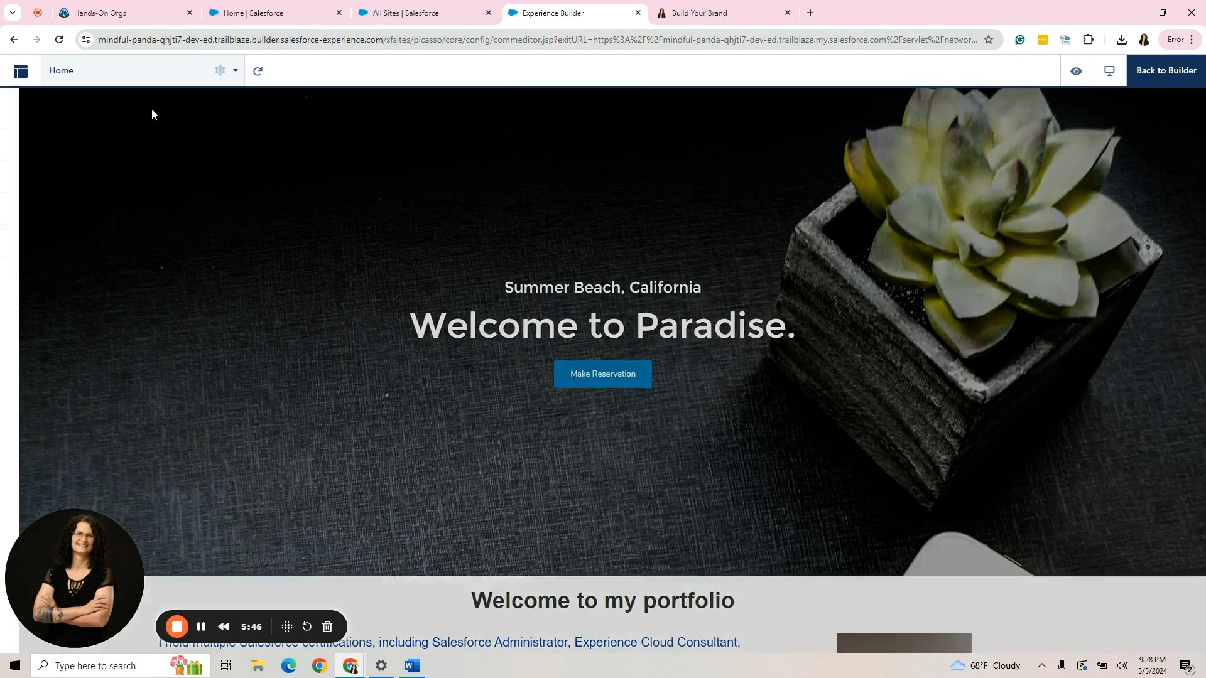
left_click(152, 110)
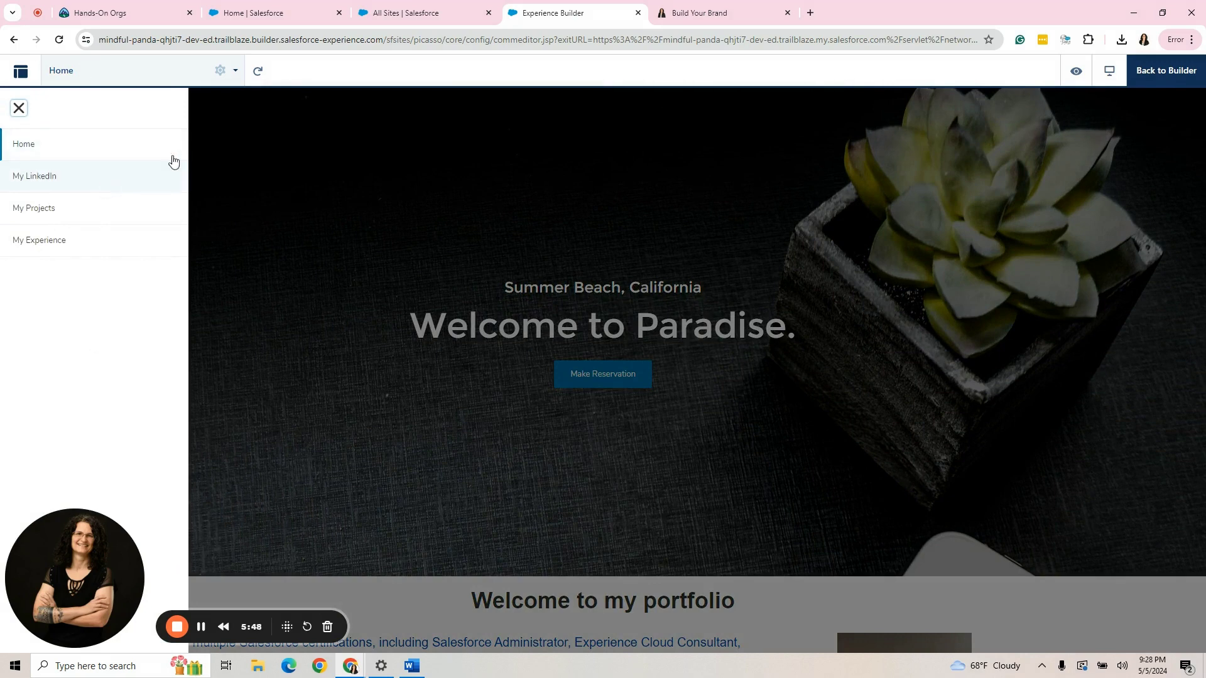
left_click(395, 127)
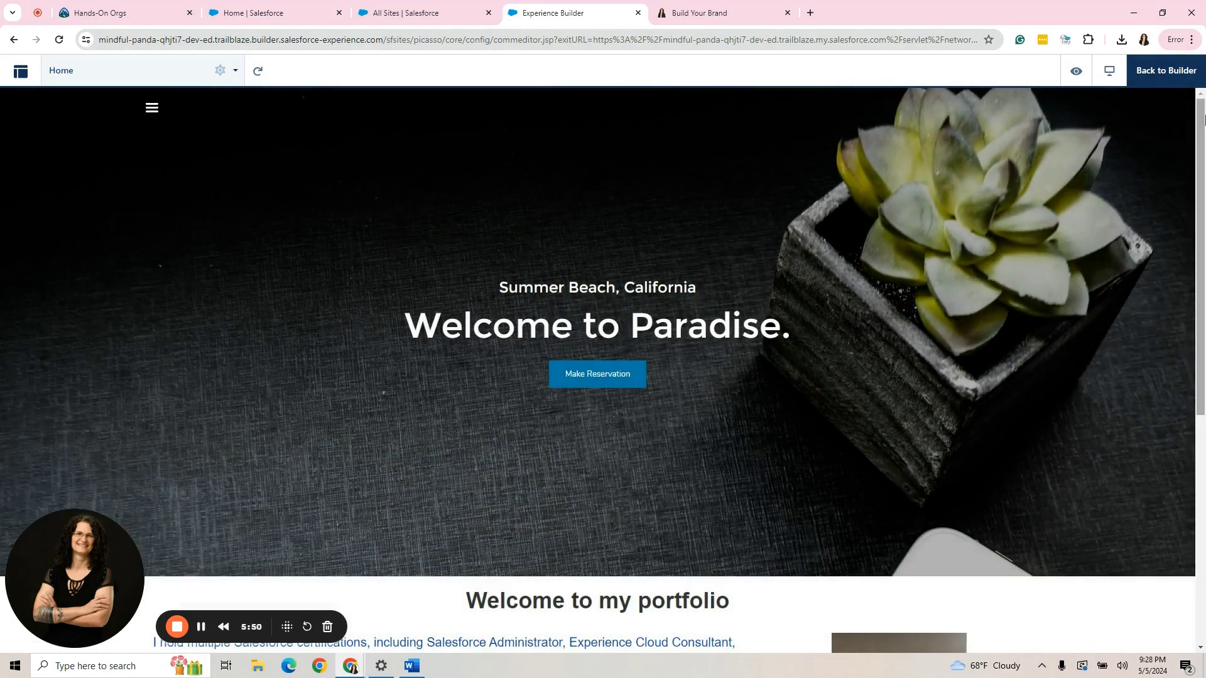
Return to the editor, check the theme Colors, then open the Hero component's Call to Action settings.
left_click(1165, 72)
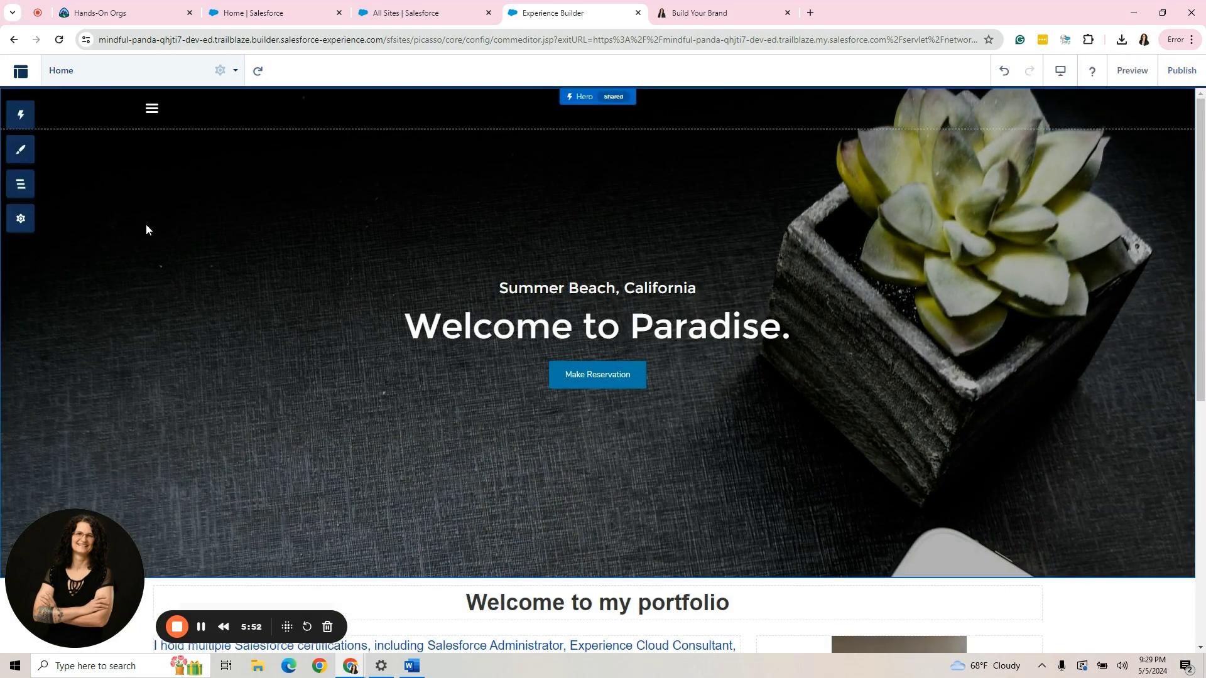
left_click(21, 150)
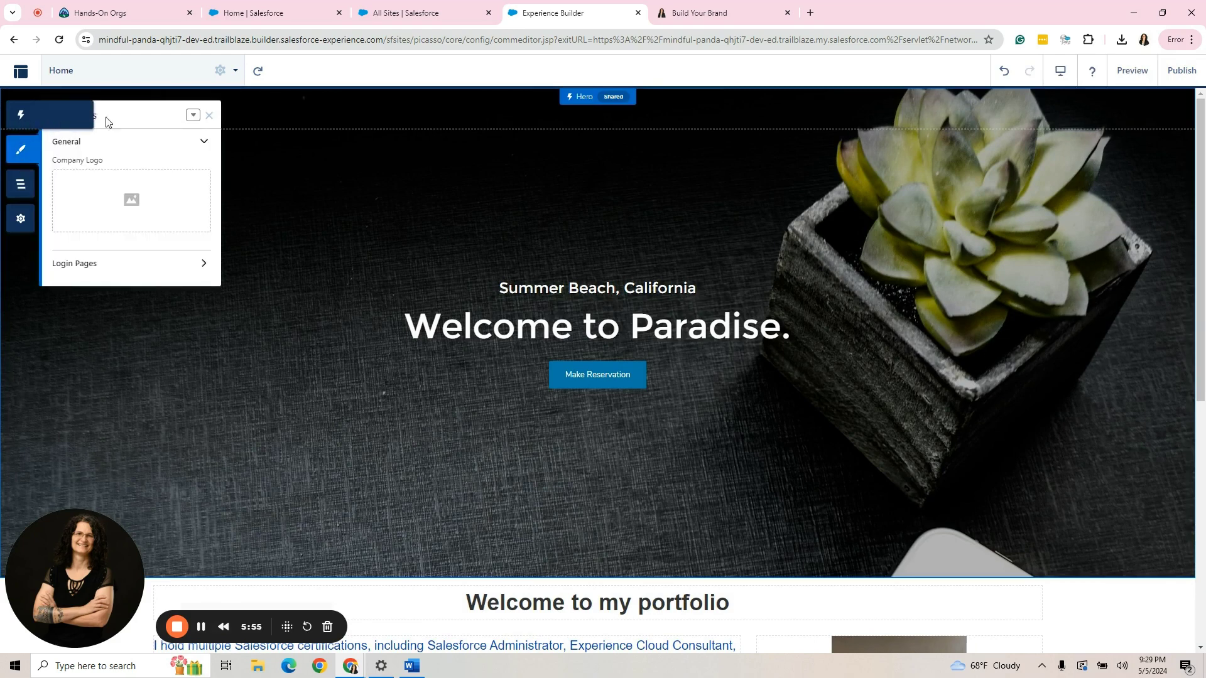
left_click(54, 115)
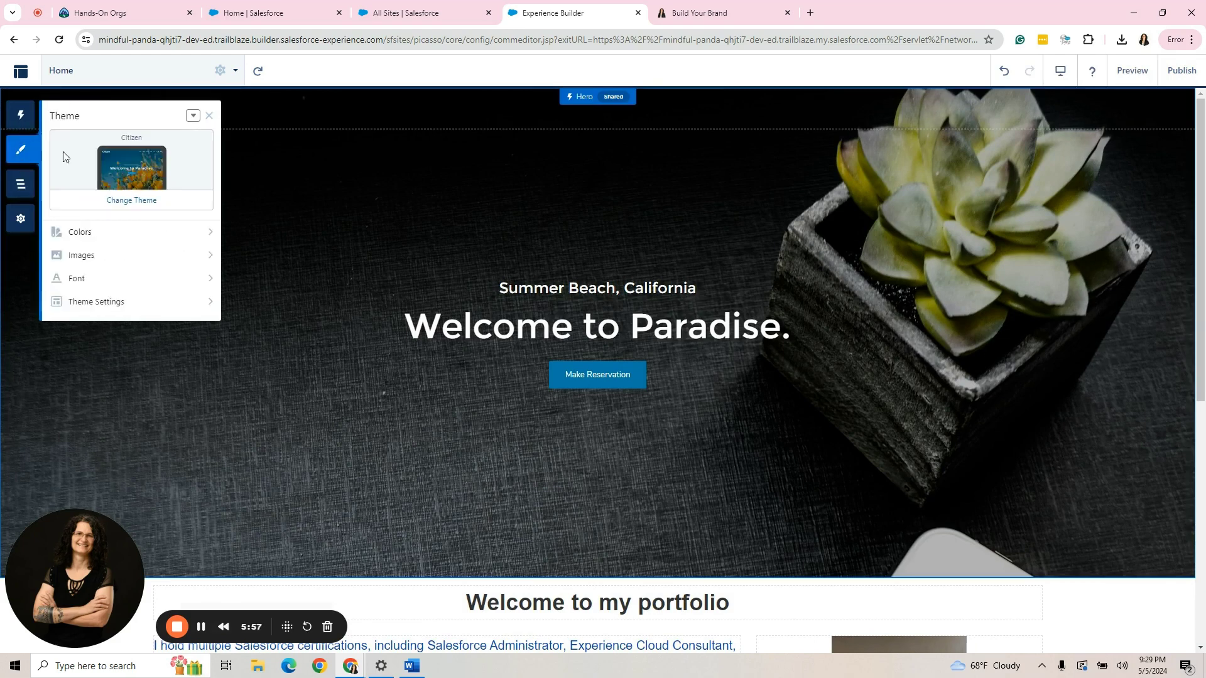
left_click(100, 236)
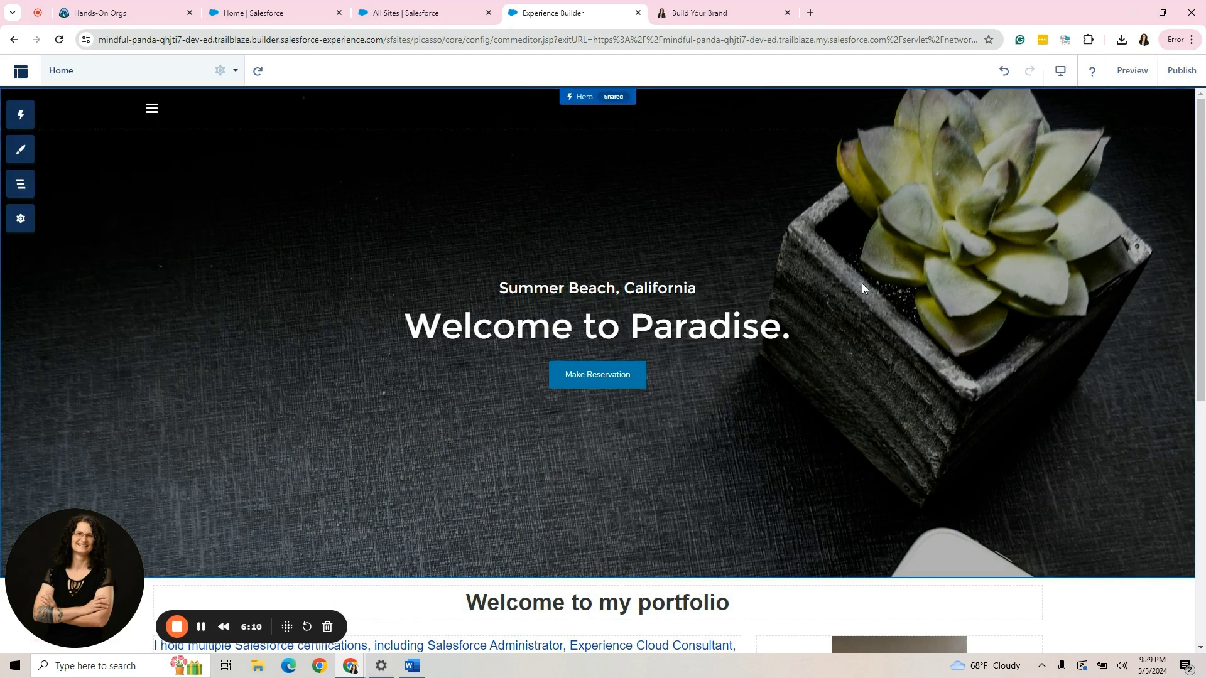
left_click(861, 286)
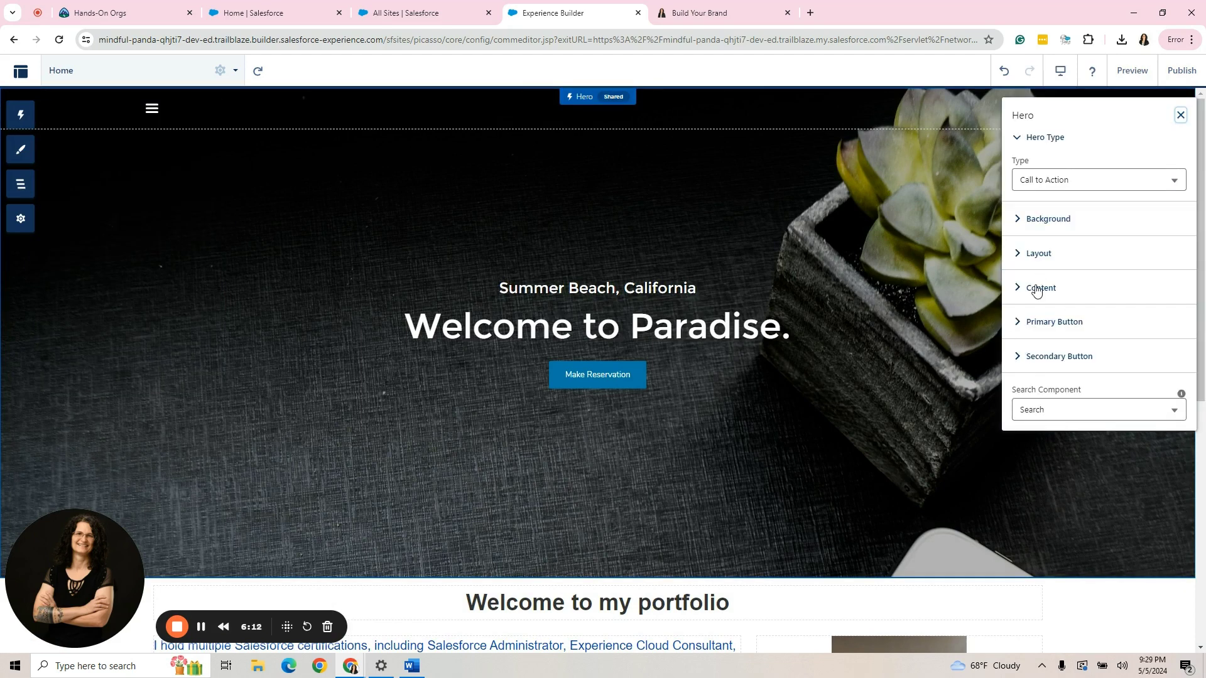
Hide the hero caption and replace the 'Welcome to Paradise' title with the owner's full name.
left_click(1040, 288)
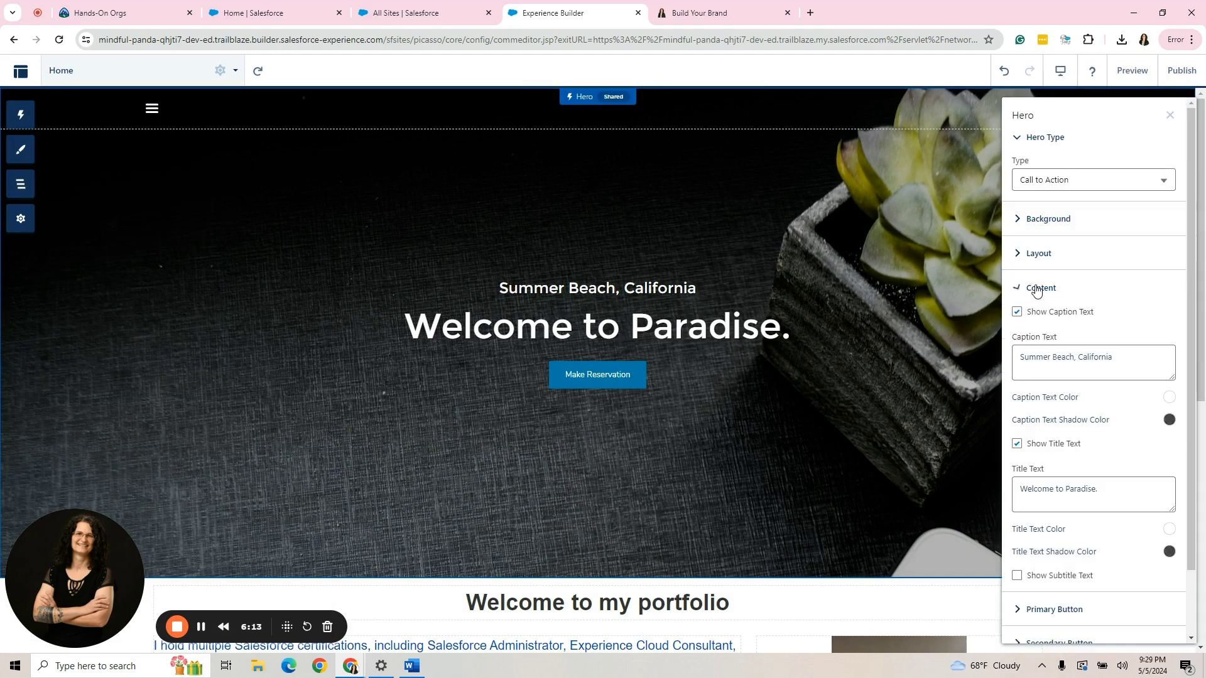
left_click(1018, 314)
left_click(1102, 388)
left_click_drag(1102, 389, 1019, 383)
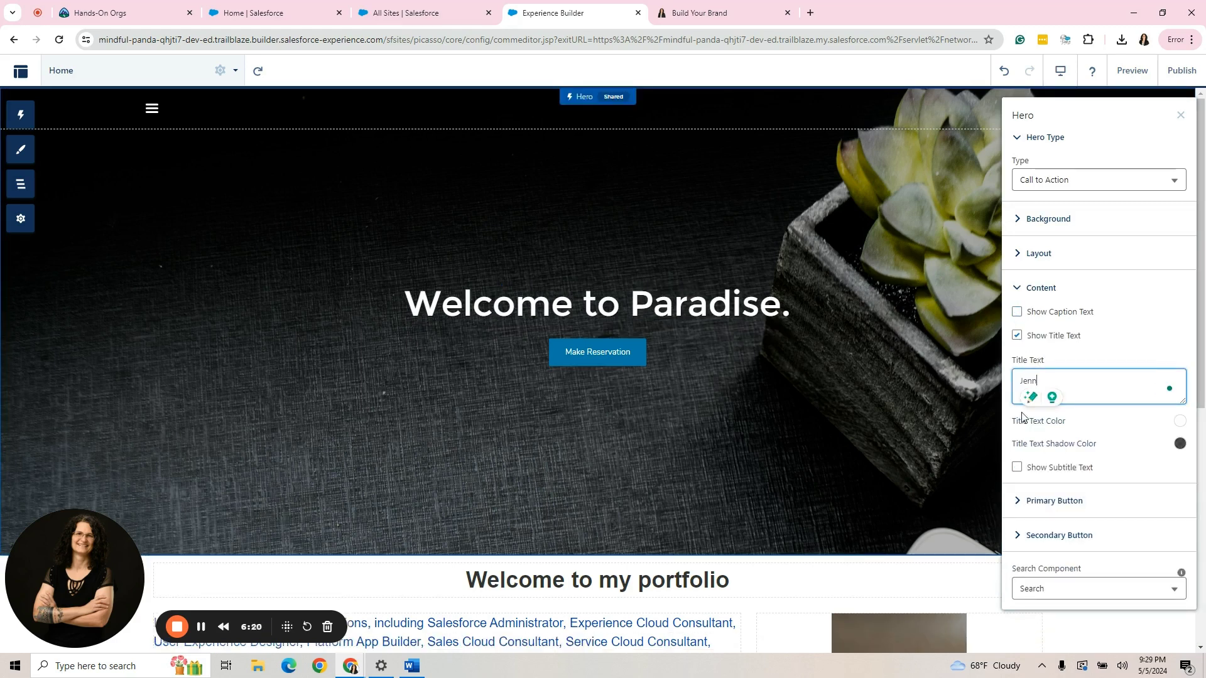
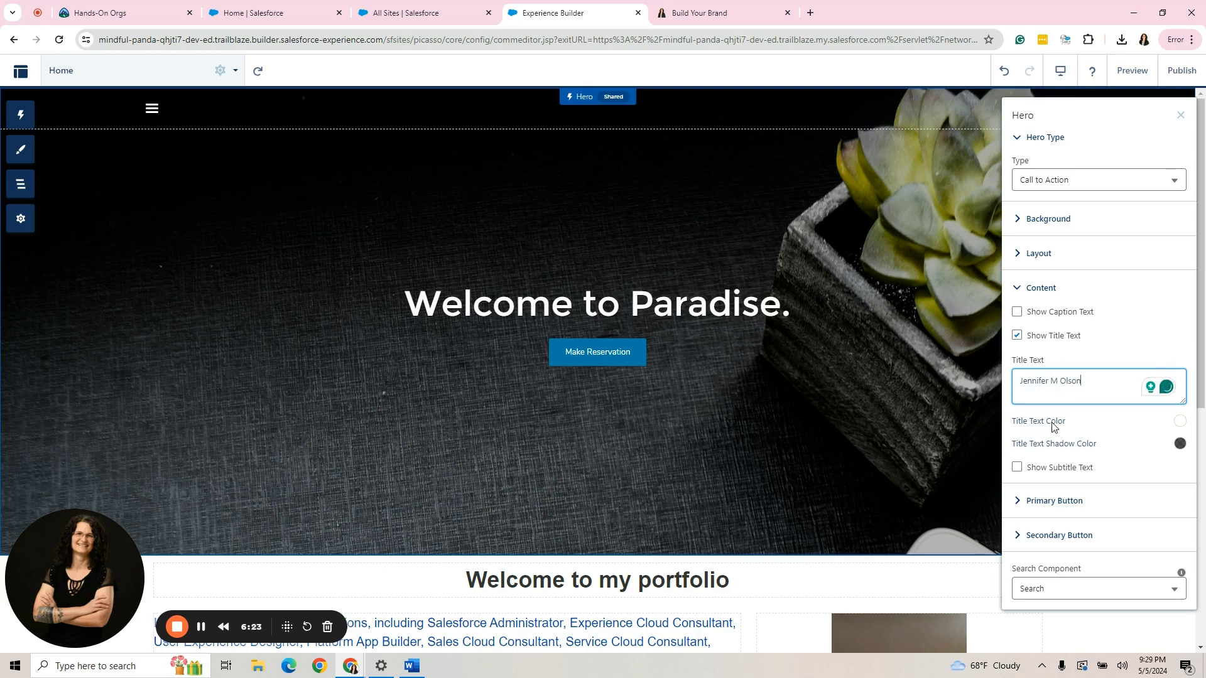
Change the primary button text from 'Make Reservation' to 'My LinkedIn'.
left_click(1053, 500)
scroll(1053, 500, "down", 3)
key("Tab")
key("Tab")
type("M")
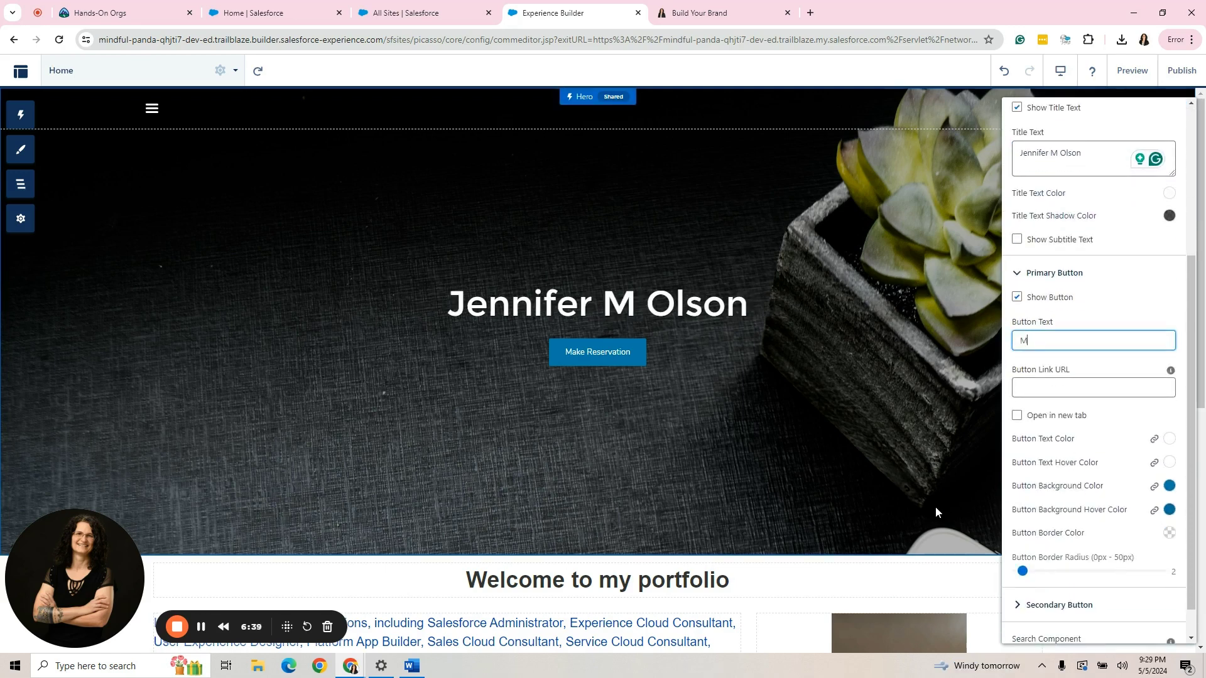
type("y LinkedIn")
Get the LinkedIn profile link from the LinkedIn icon on the Build Your Brand page.
left_click(1088, 388)
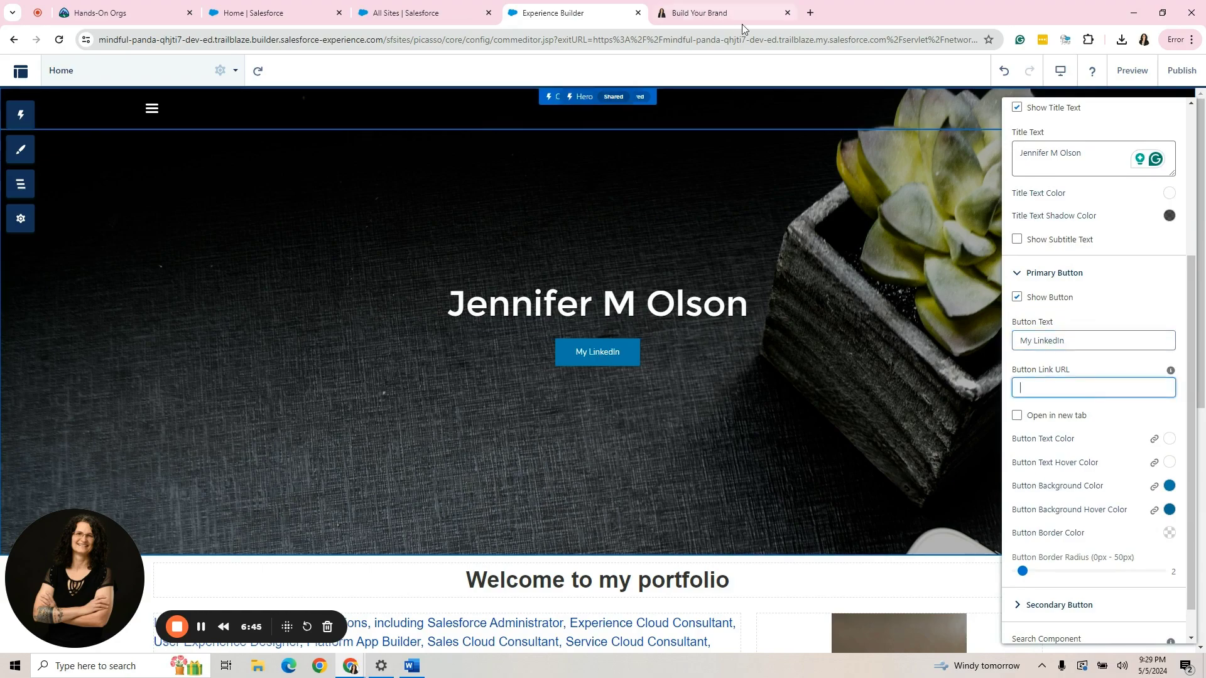
left_click(727, 13)
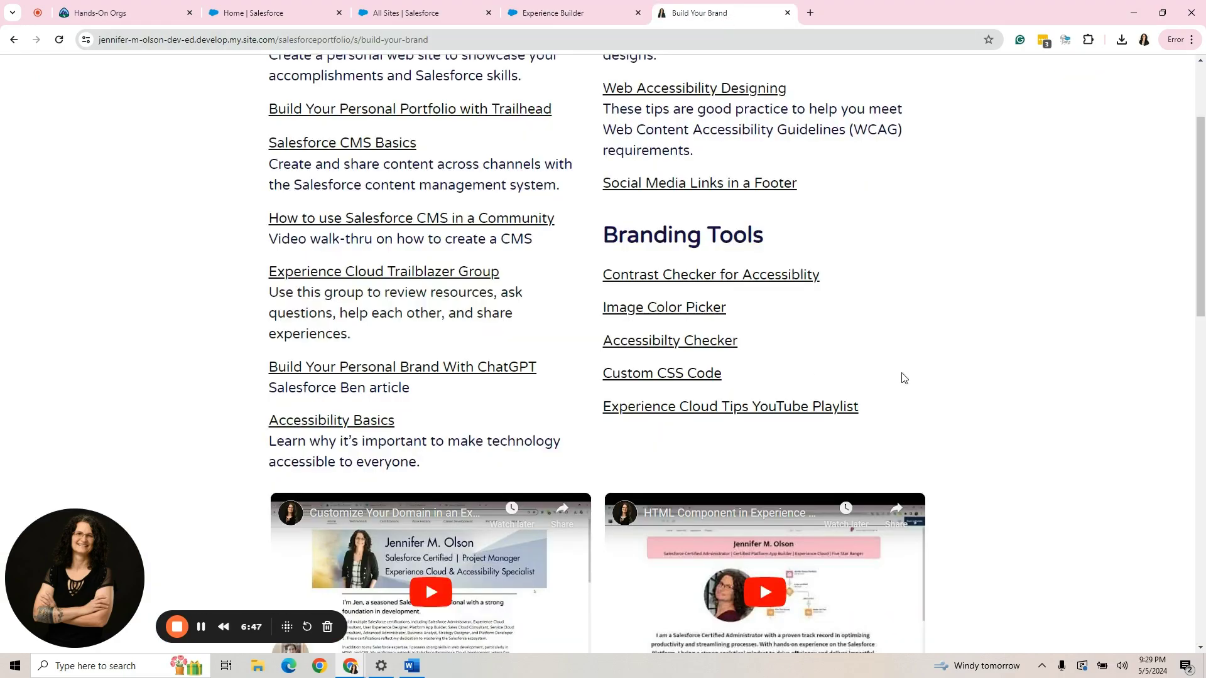
scroll(902, 376, "down", 8)
scroll(902, 375, "down", 5)
right_click(519, 624)
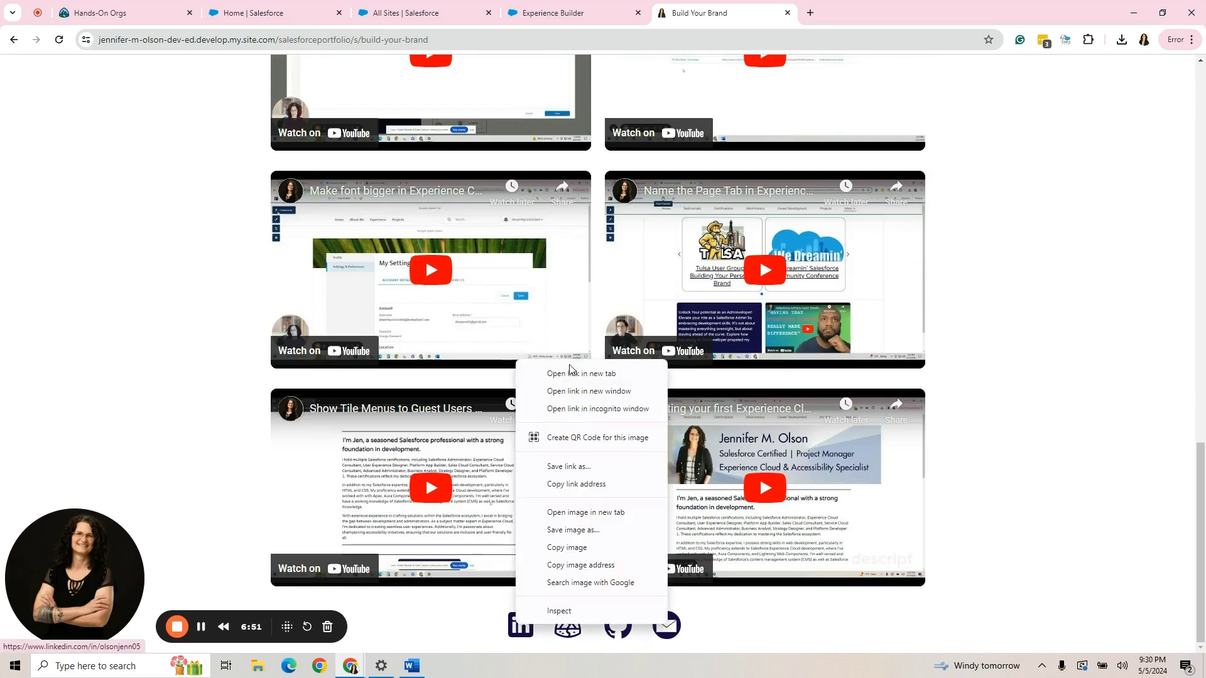
Copy the LinkedIn profile address and paste it as the button's link URL.
left_click(576, 484)
left_click(552, 13)
left_click(1022, 396)
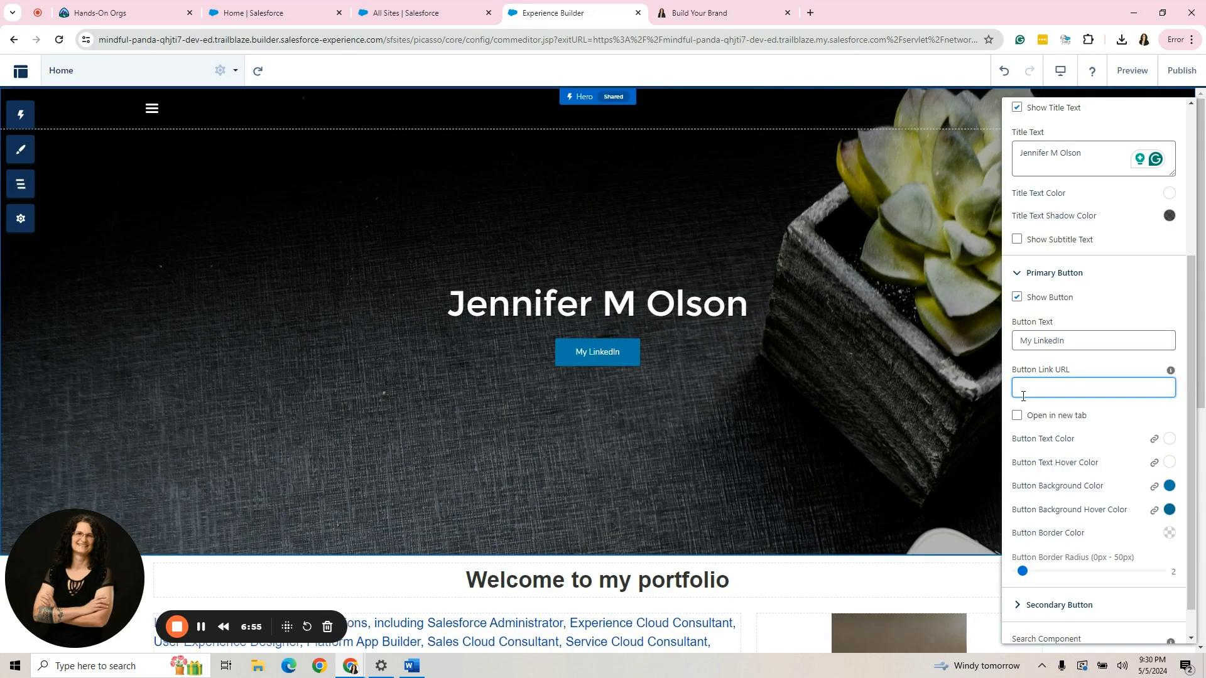
key("ctrl+v")
scroll(1104, 578, "down", 1)
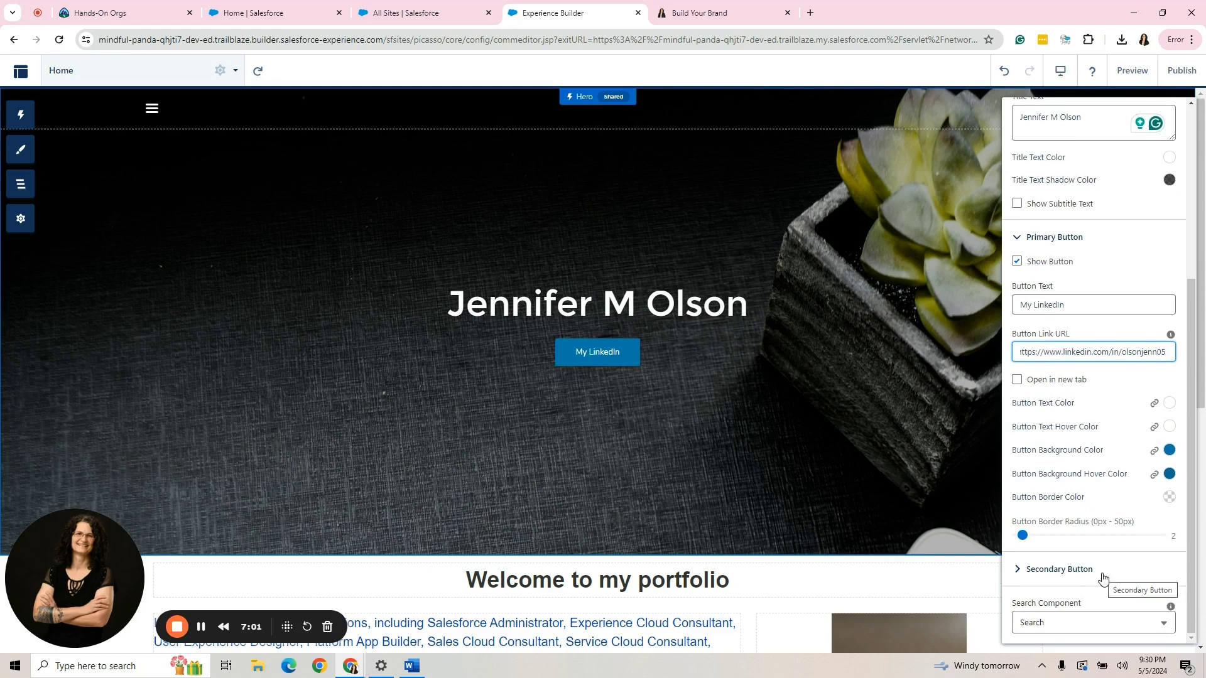
left_click(1116, 511)
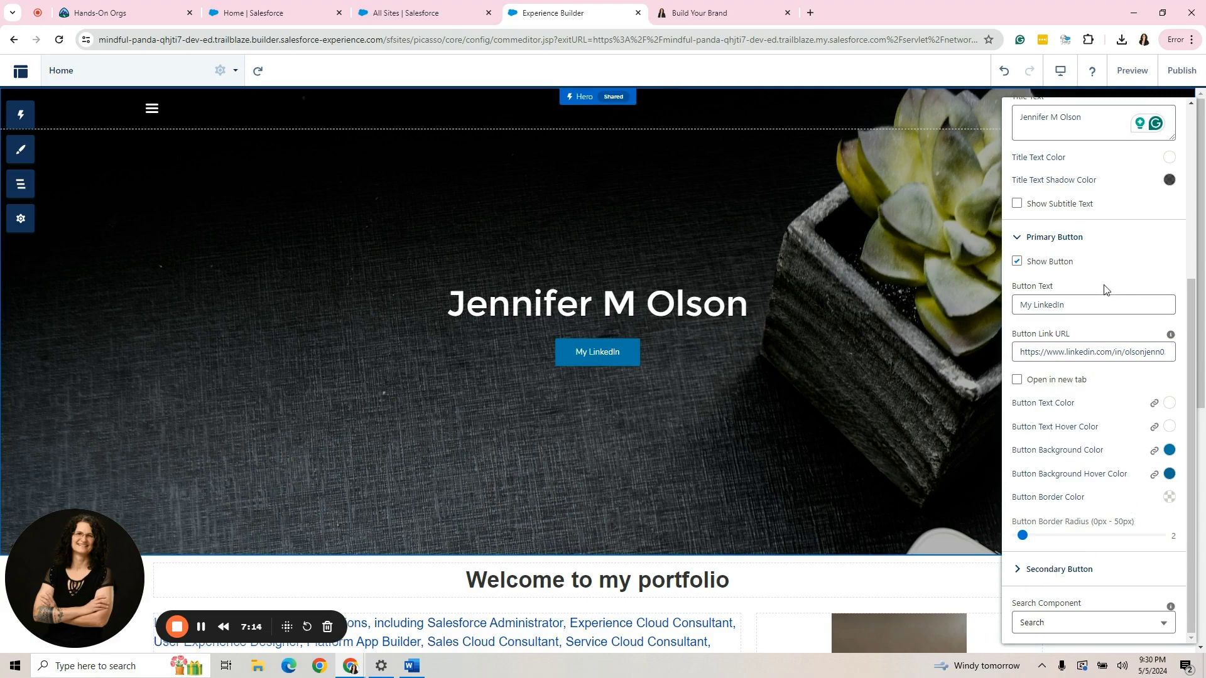
Give the My LinkedIn button a custom bright green background colour.
left_click(1047, 241)
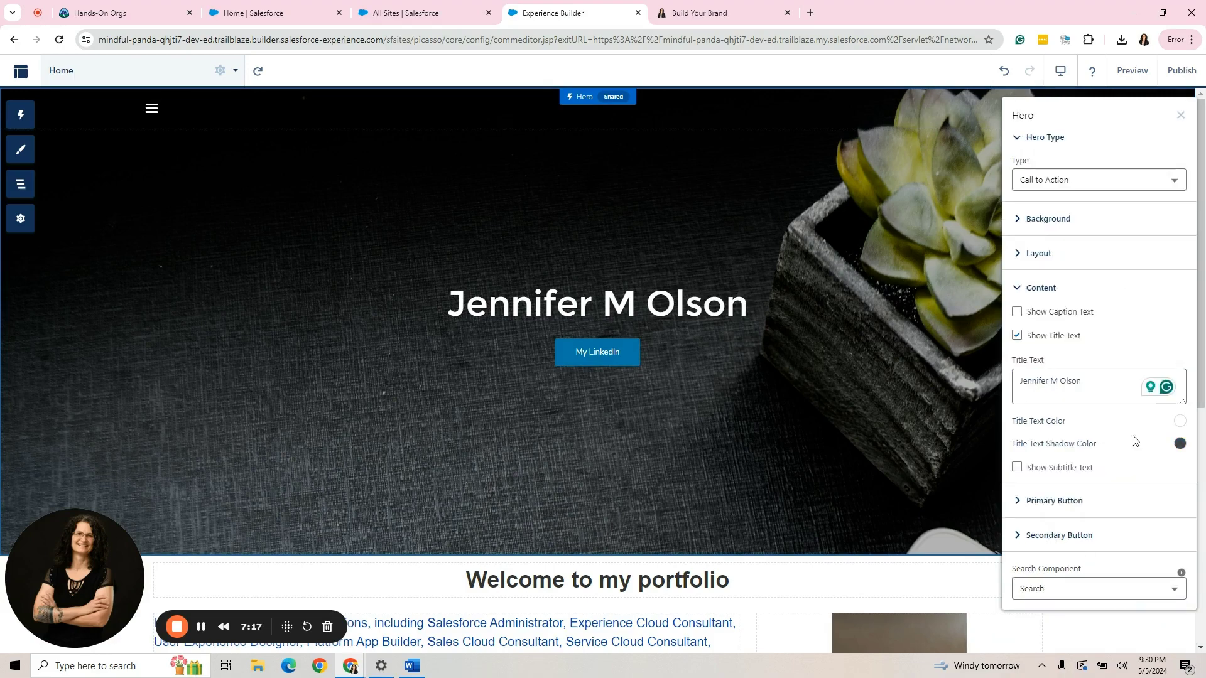
left_click(1017, 292)
left_click(1028, 324)
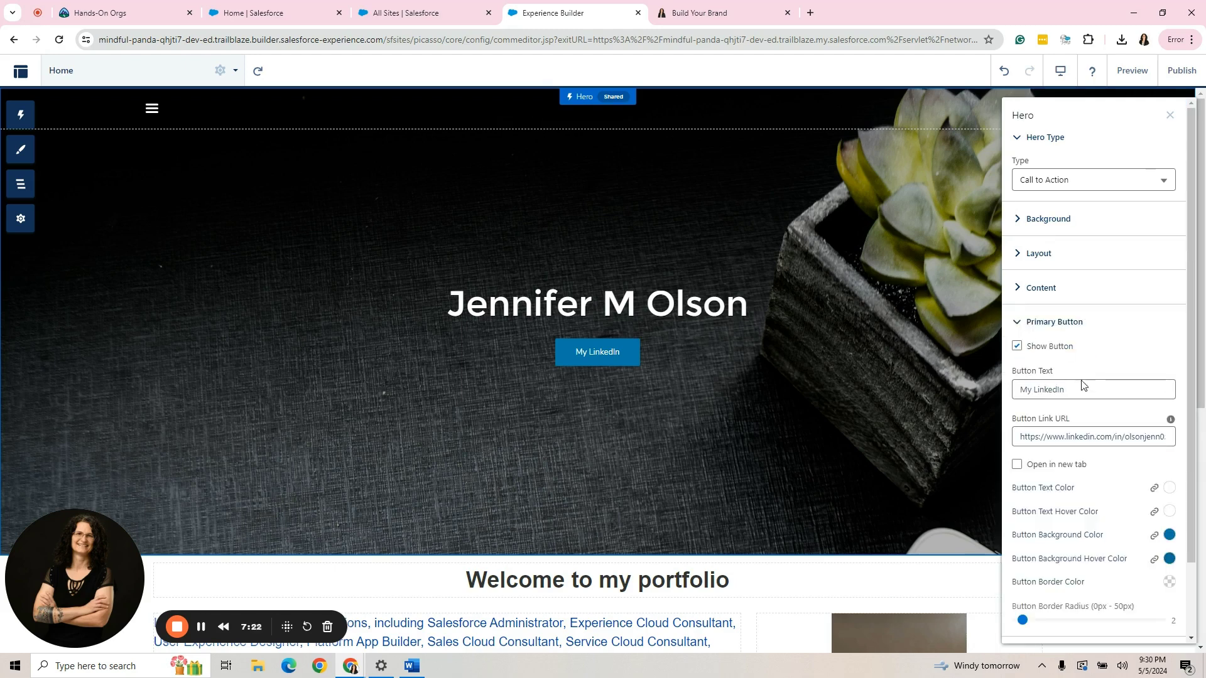
left_click(1168, 538)
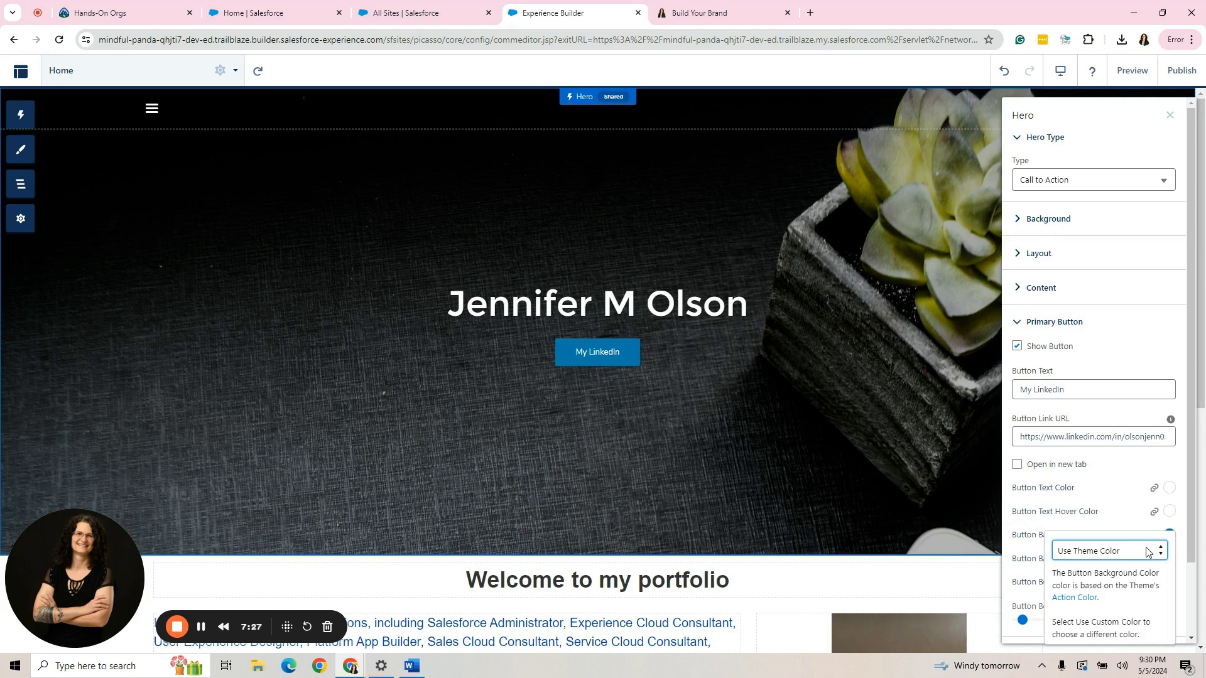
left_click(1147, 552)
left_click(1131, 578)
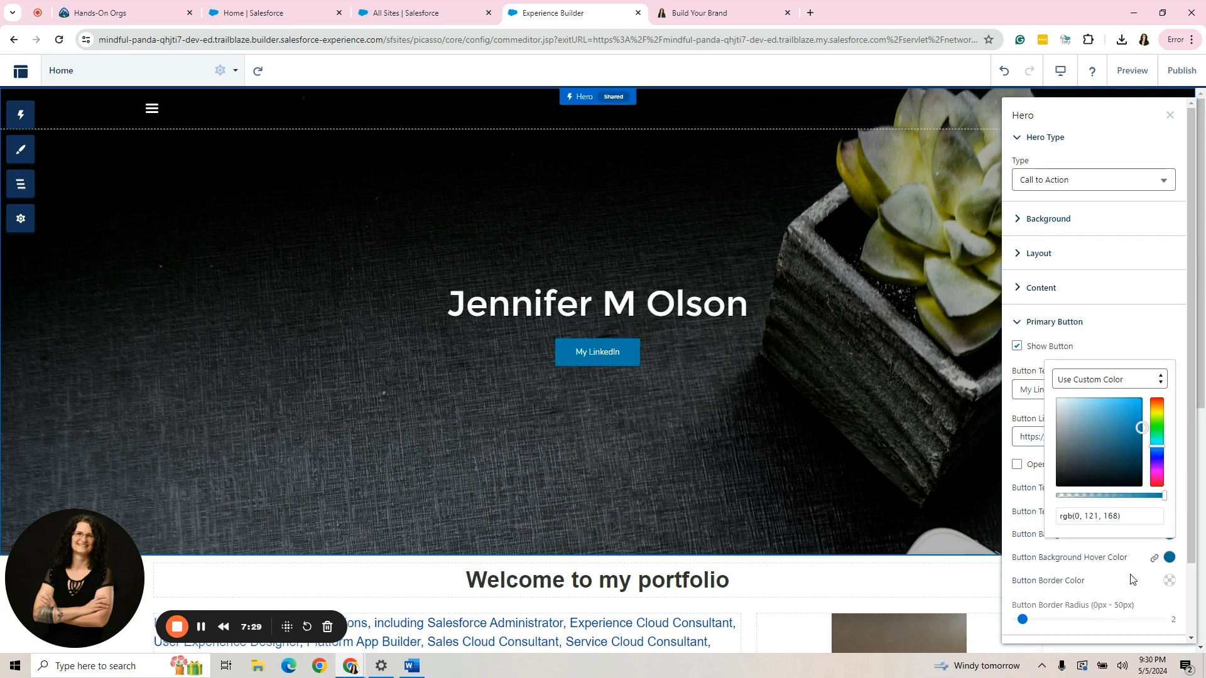
left_click(1156, 427)
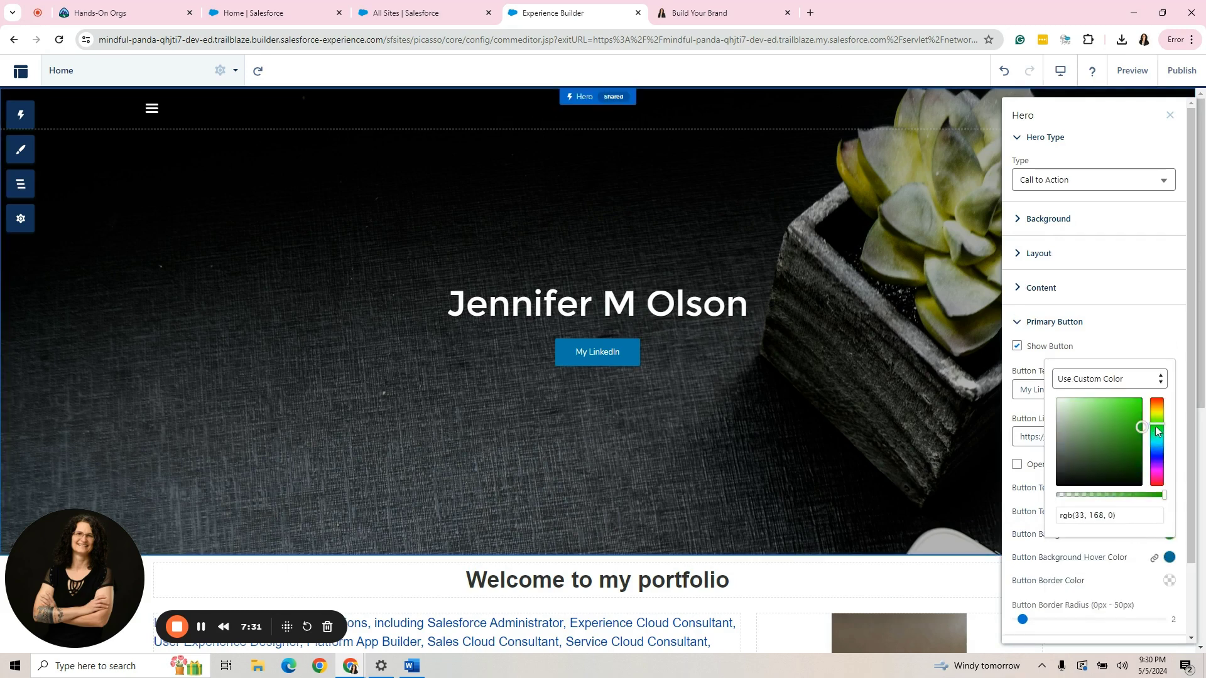
mouse_move(1144, 425)
left_mouse_down()
mouse_move(1129, 411)
mouse_move(1091, 433)
mouse_move(1111, 417)
left_mouse_up()
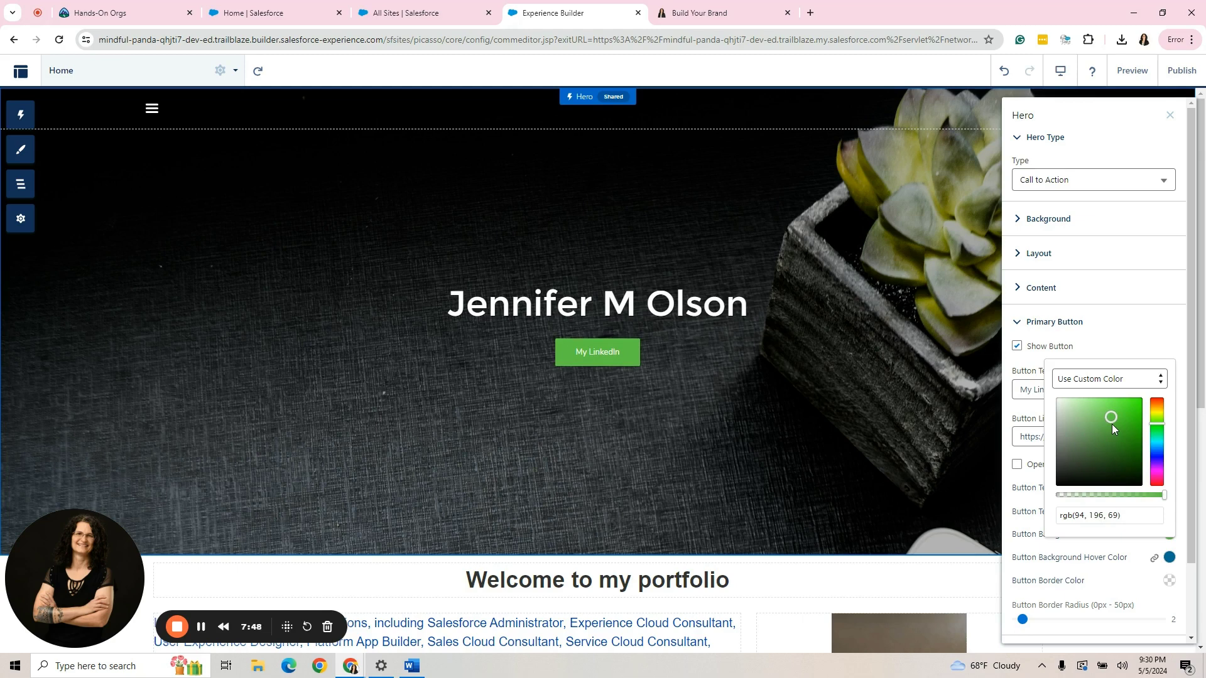
left_click(1158, 366)
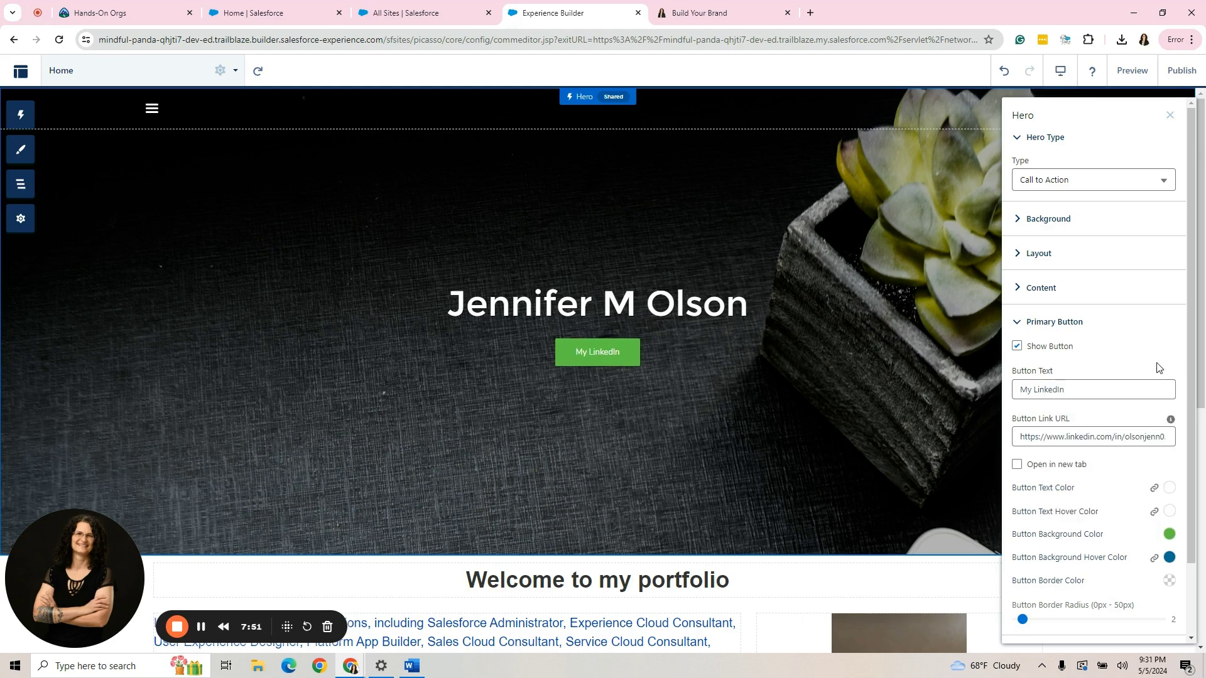
Set the button's hover background to a custom colour with alpha 0, fully transparent.
left_click(1168, 558)
left_click(1126, 470)
left_click(1126, 492)
left_click_drag(1165, 519, 1044, 538)
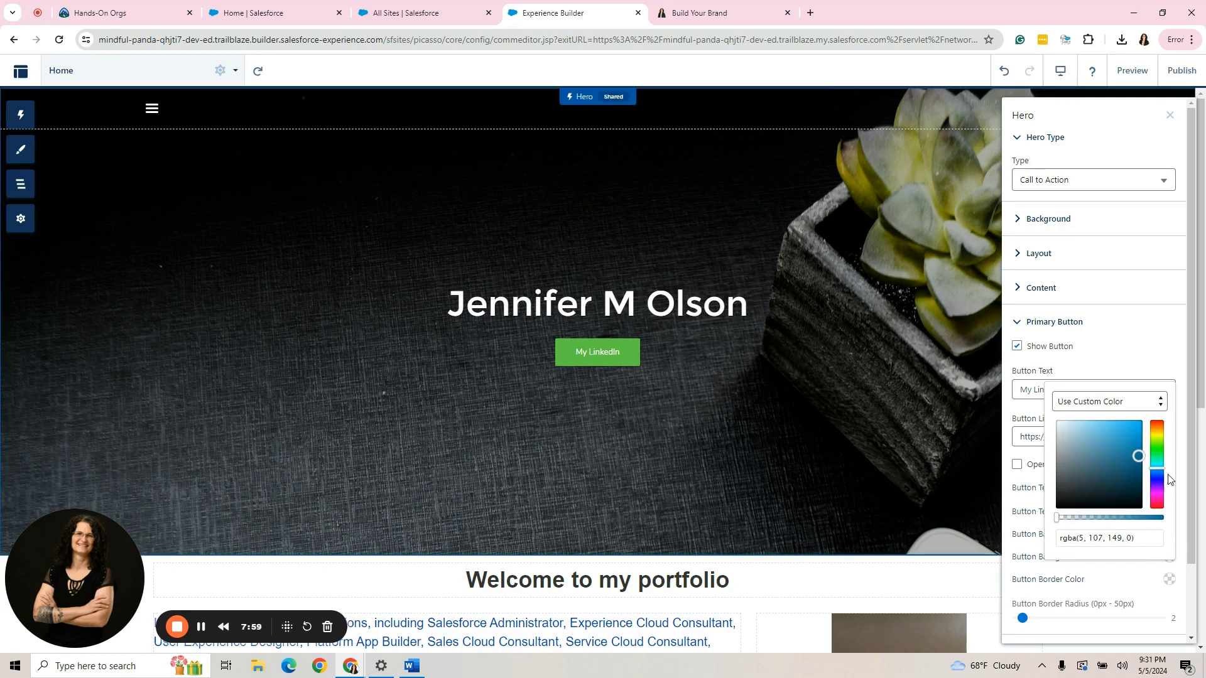
left_click(1142, 357)
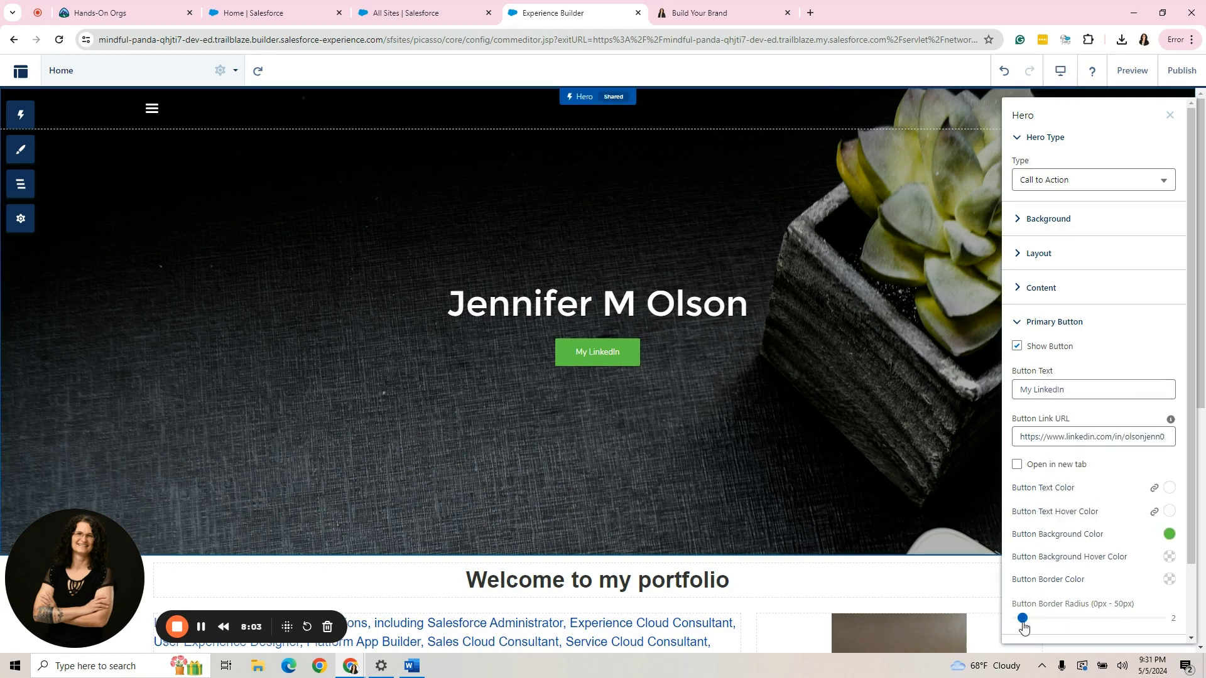
Round the button corners with a larger radius and give it a solid white border.
left_click_drag(1022, 618, 1045, 621)
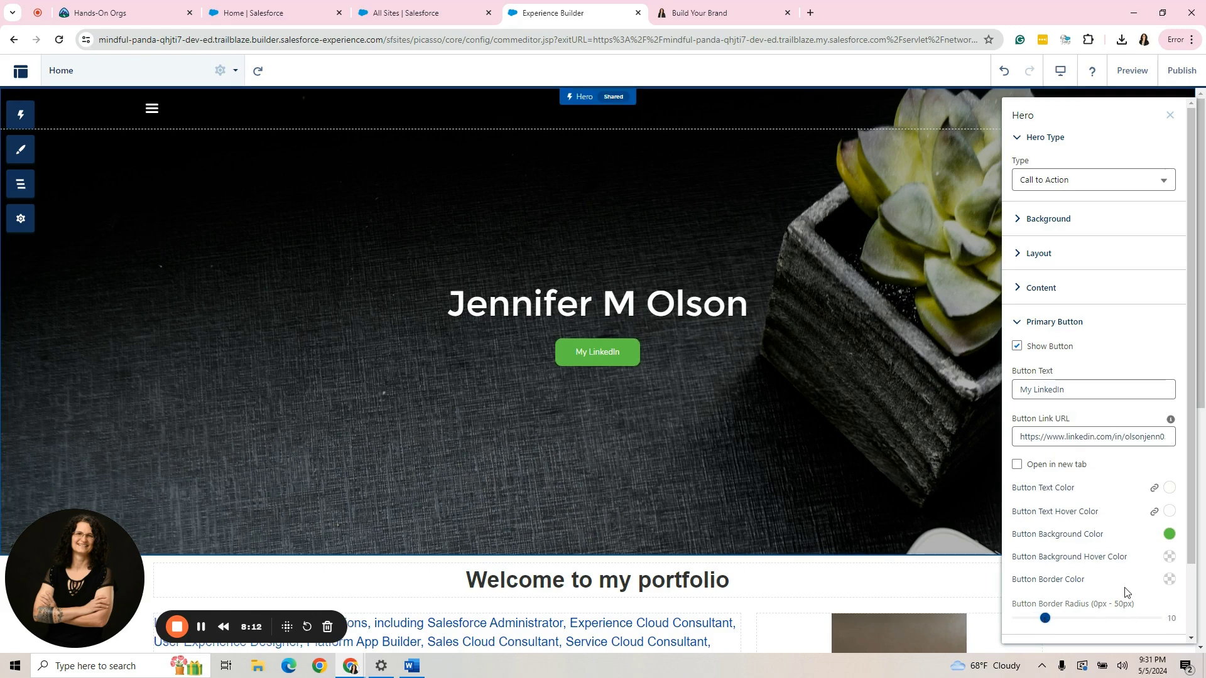
right_click(1175, 581)
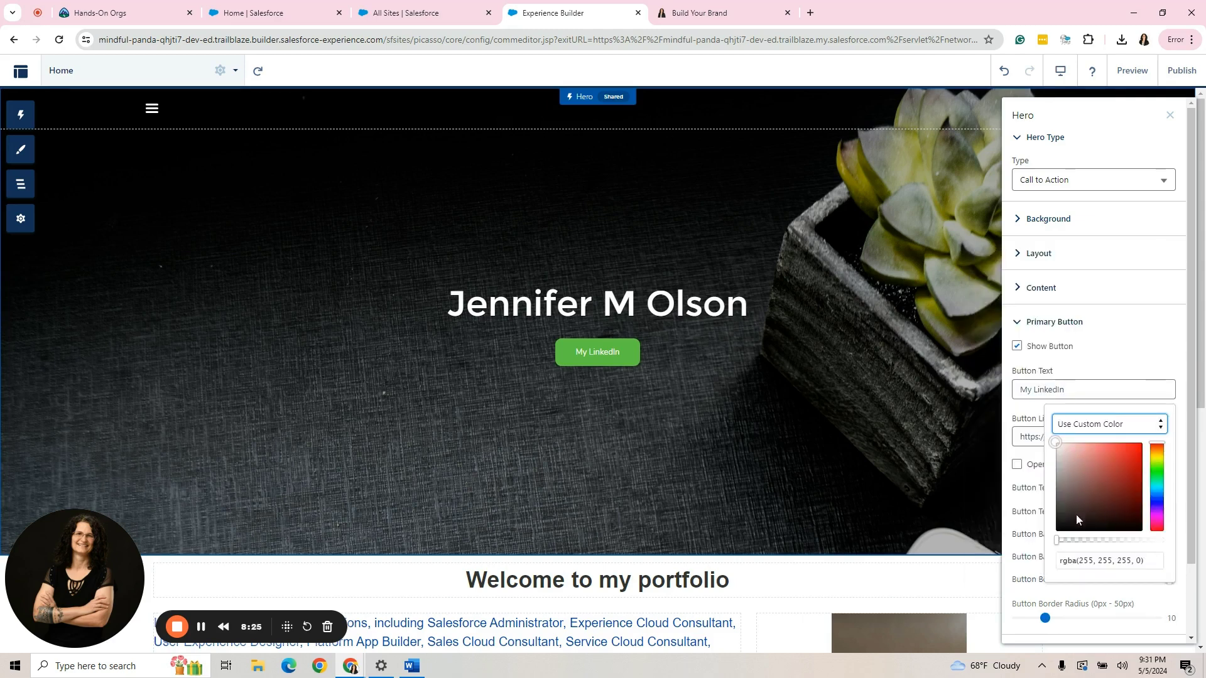
left_click_drag(1069, 539, 1173, 533)
left_click(530, 392)
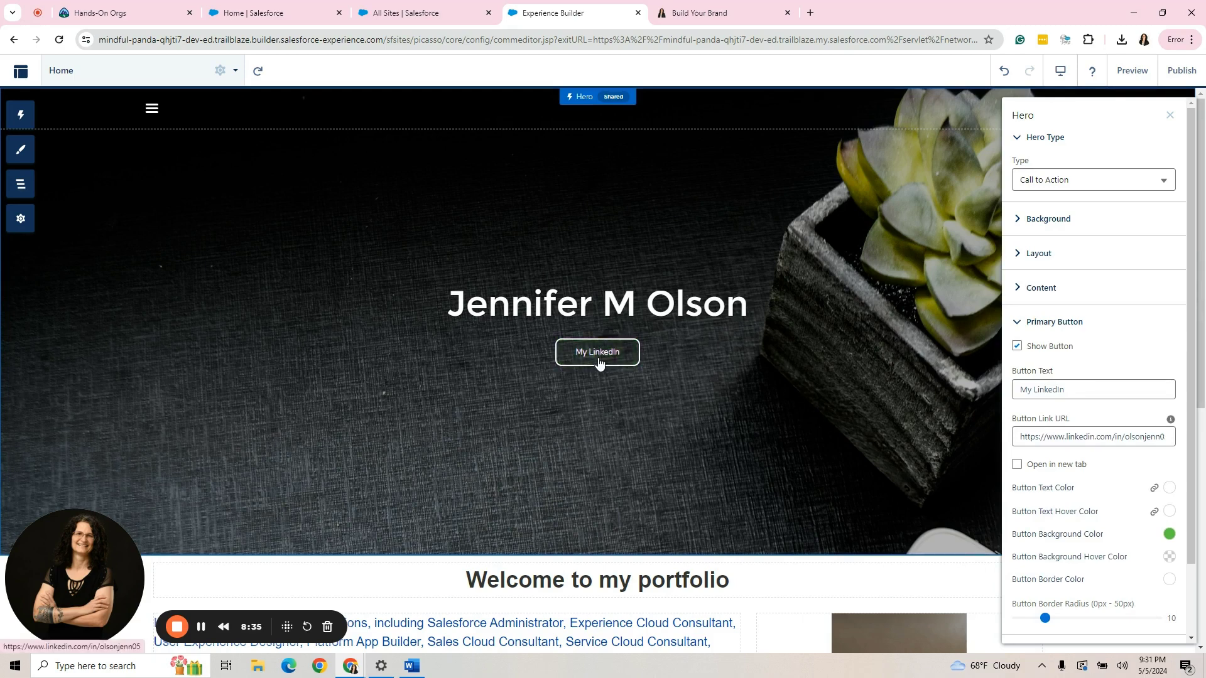
Set the My LinkedIn button text to custom black, rgb(0, 0, 0).
left_click(1170, 557)
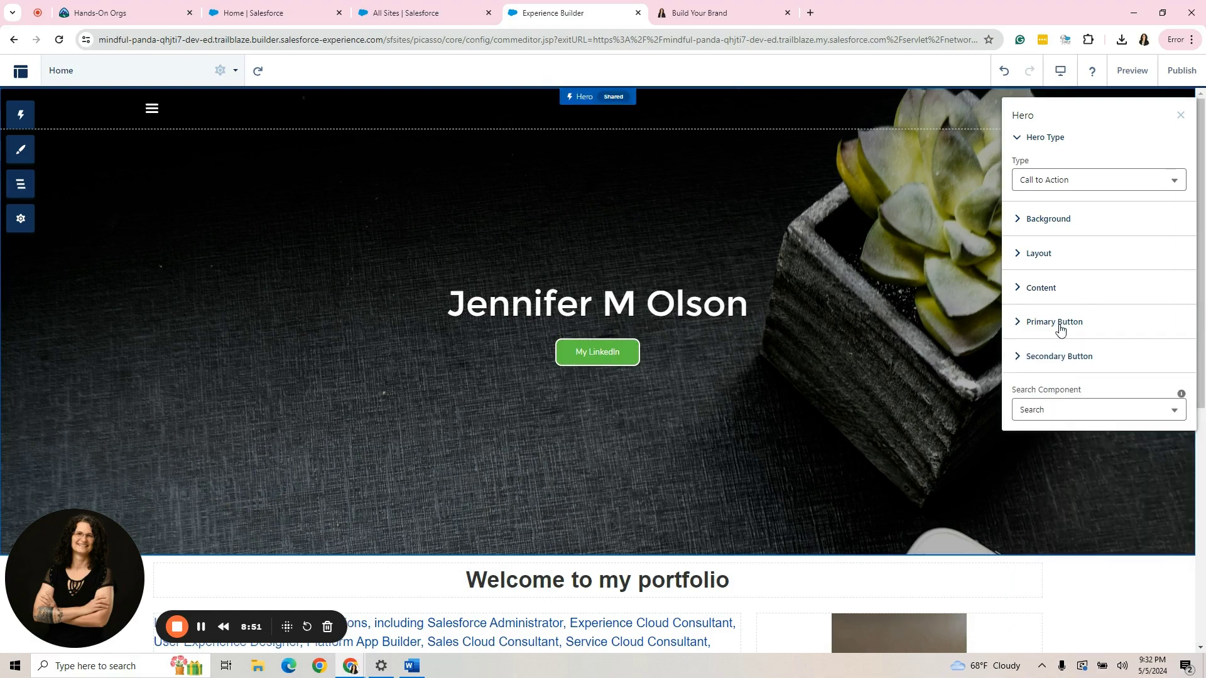
left_click(1060, 327)
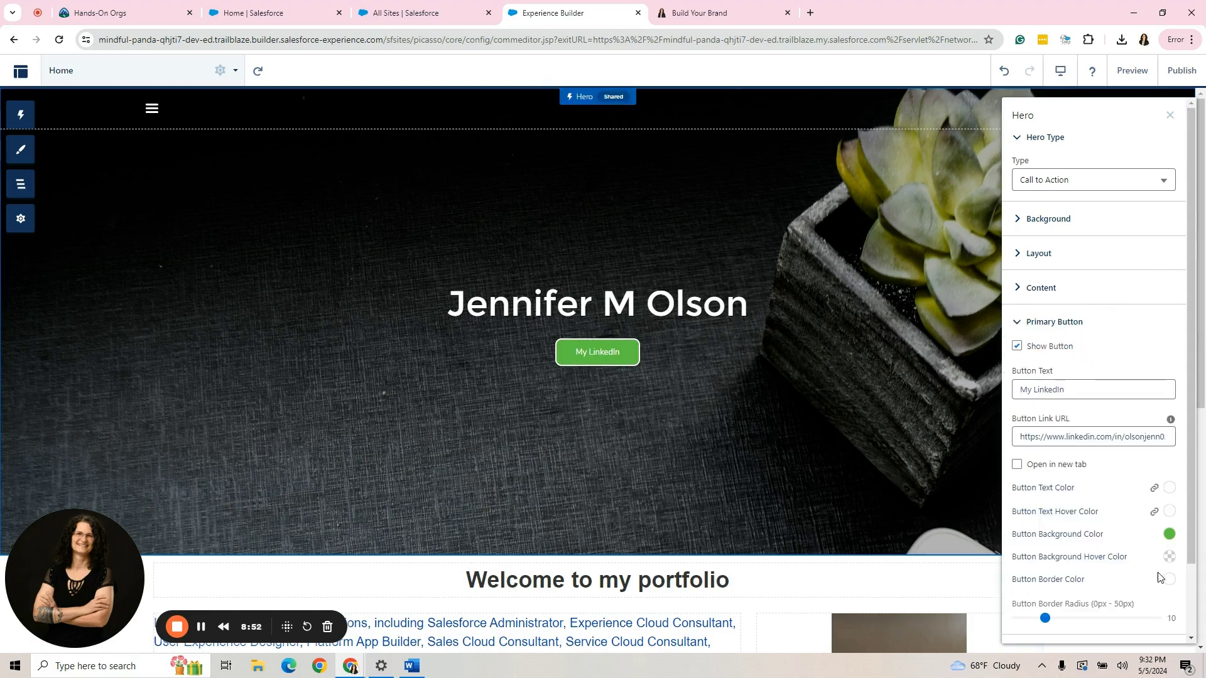
left_click(1169, 488)
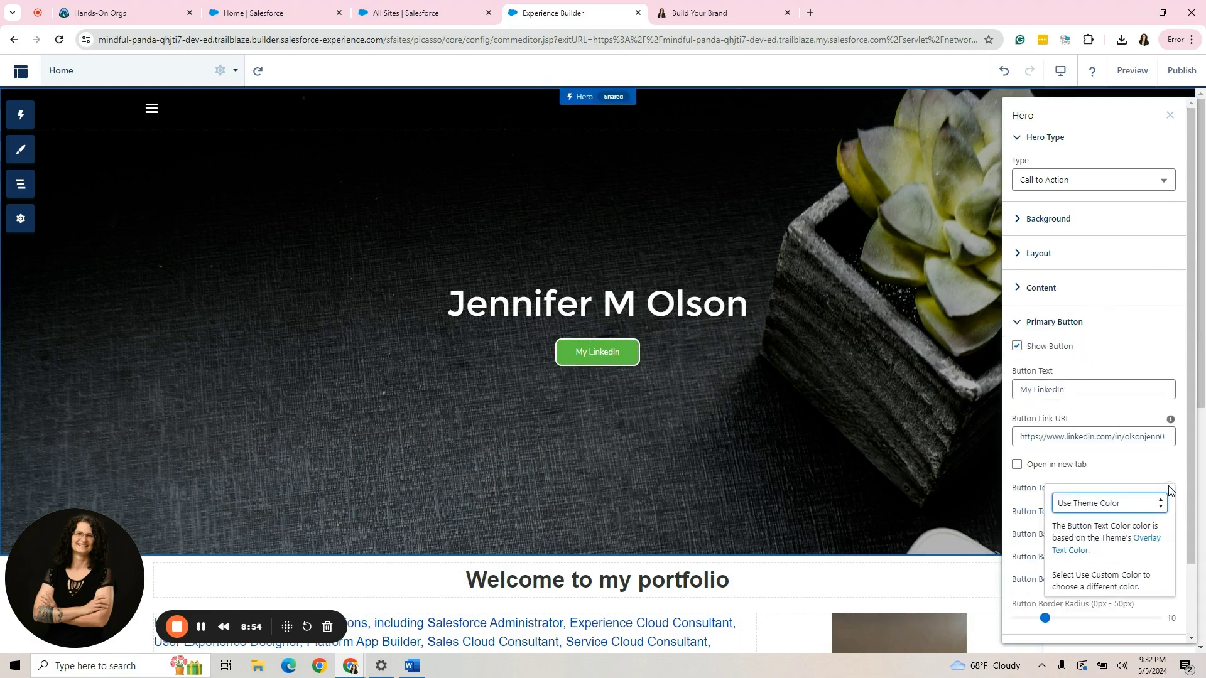
left_click(1126, 505)
left_click(1116, 531)
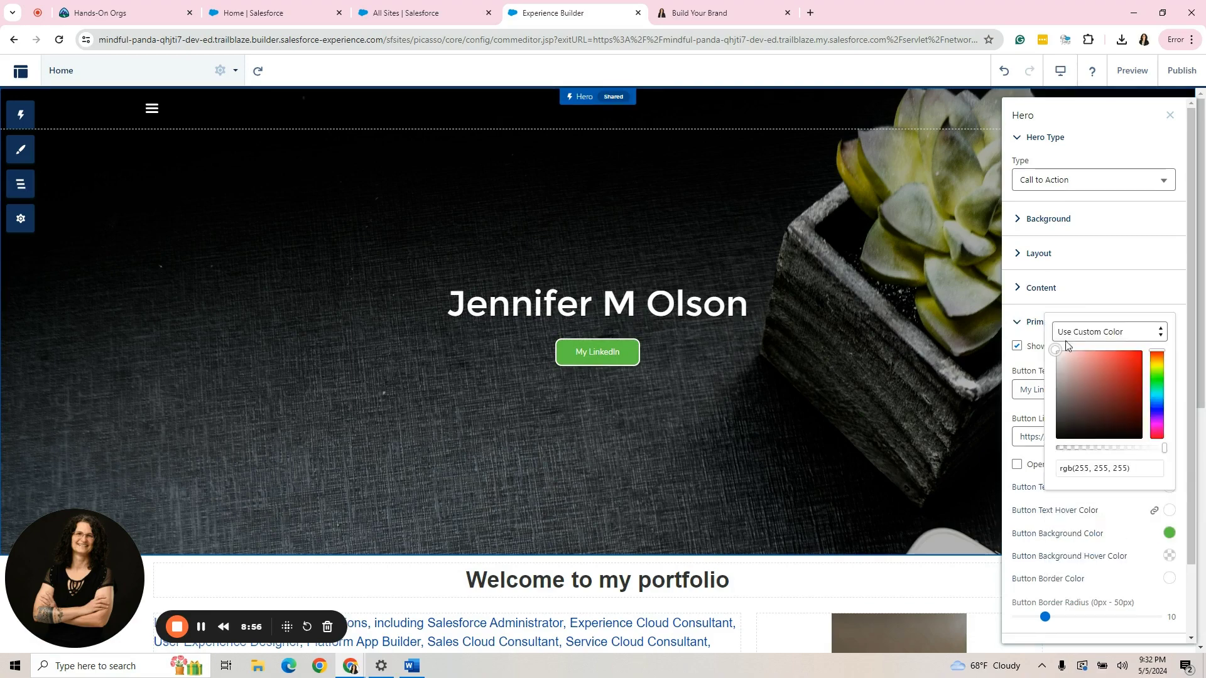
left_click_drag(1055, 345, 1050, 442)
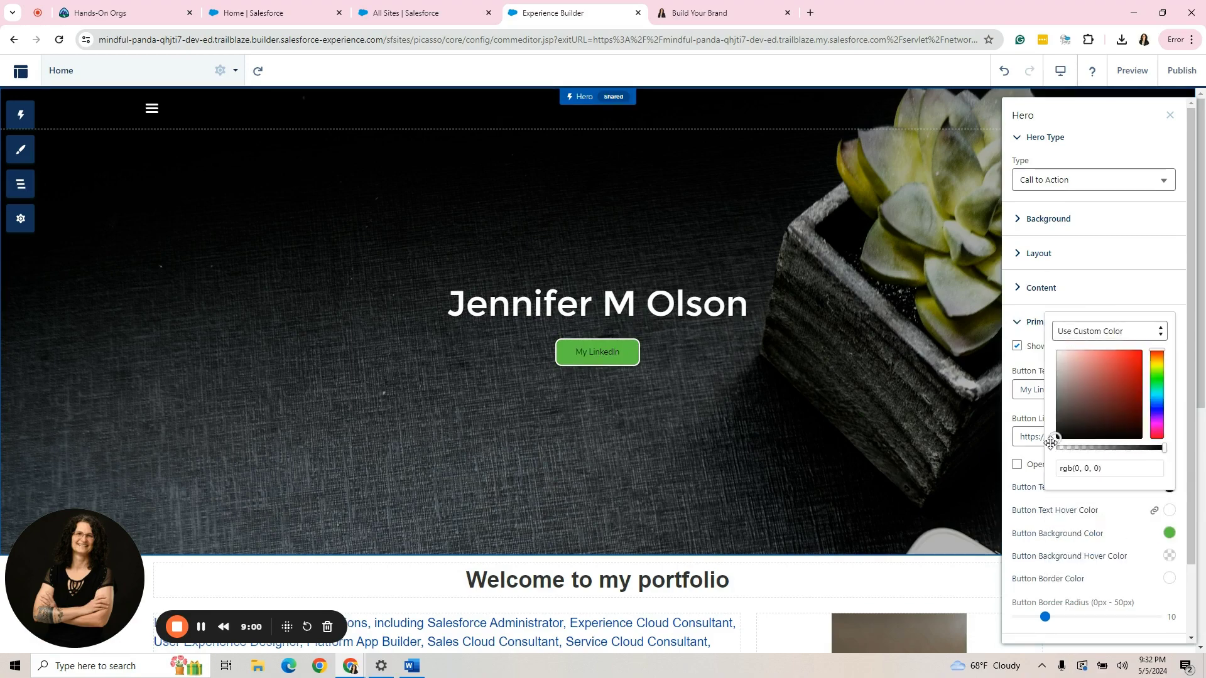
left_click(1150, 308)
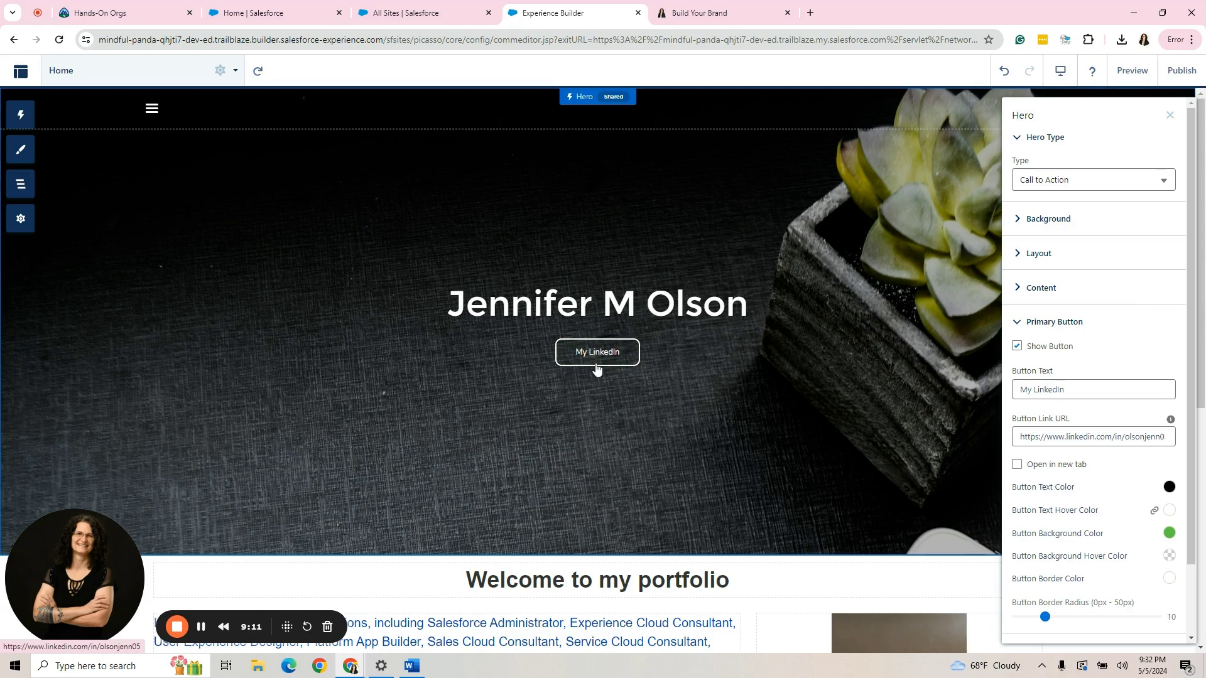
Close the Hero properties, preview the Home page by scrolling through it, then return to the builder.
left_click(1170, 116)
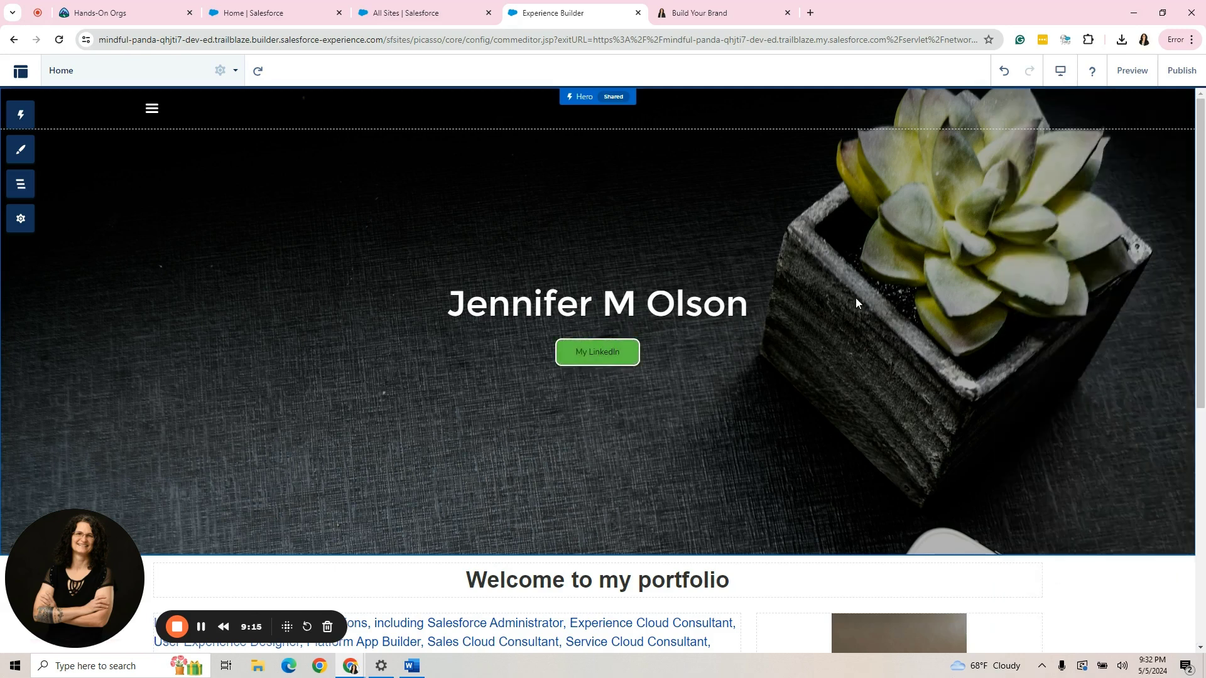
left_click(1131, 71)
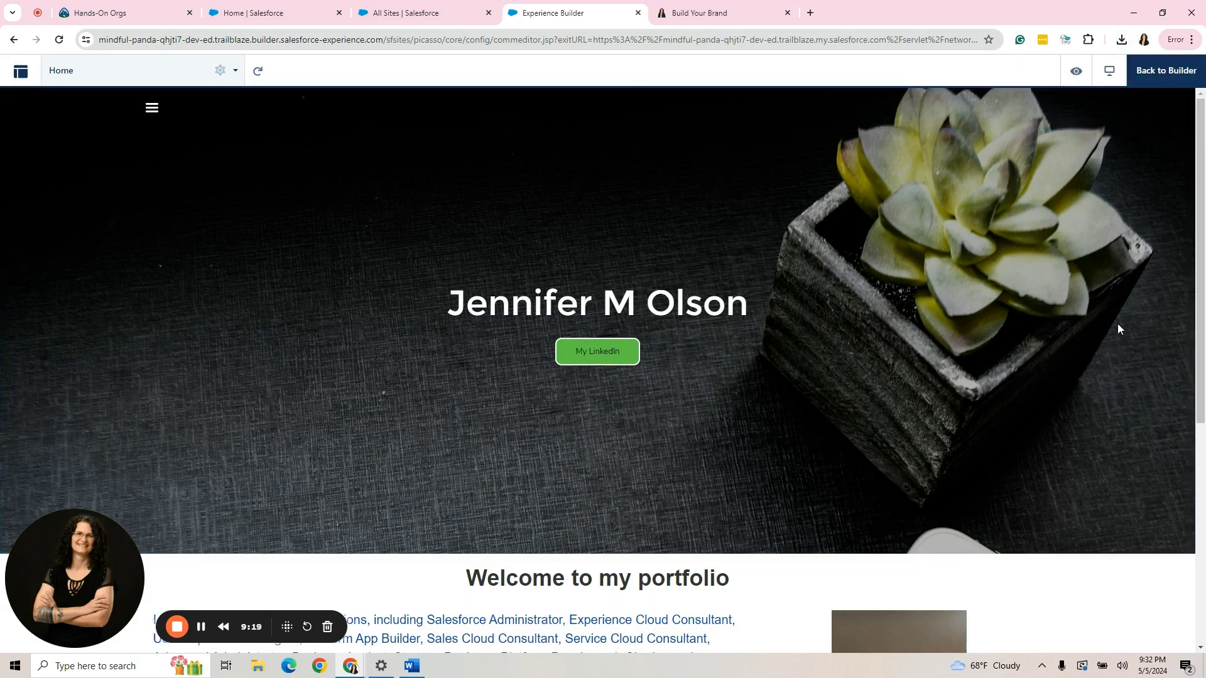
scroll(1117, 323, "down", 6)
scroll(1119, 328, "up", 6)
left_click(1165, 86)
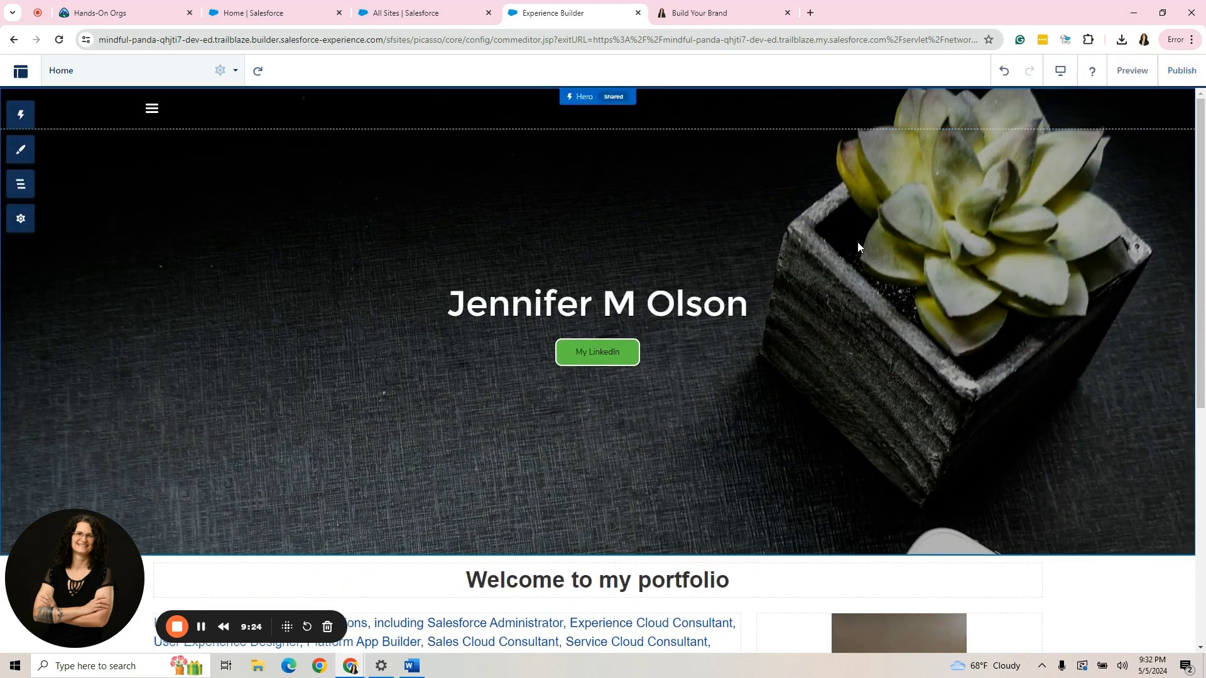
Set the hero background image layout to Scale to Fill after trying Fit.
left_click(931, 261)
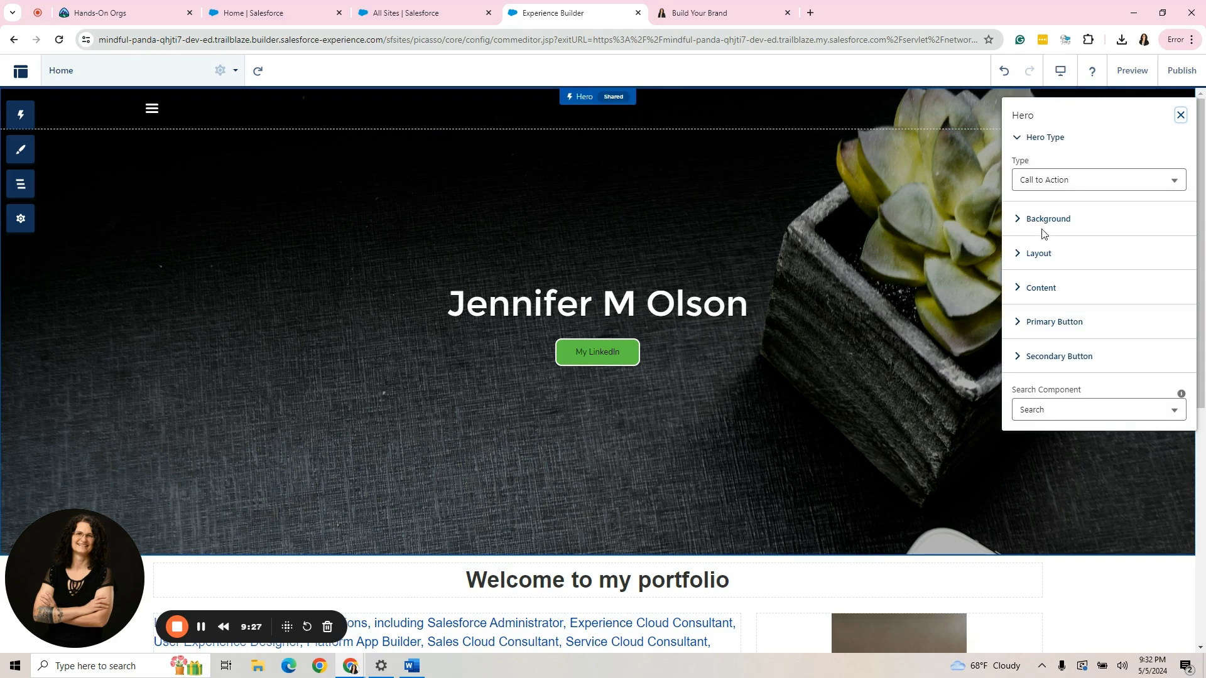
left_click(1039, 219)
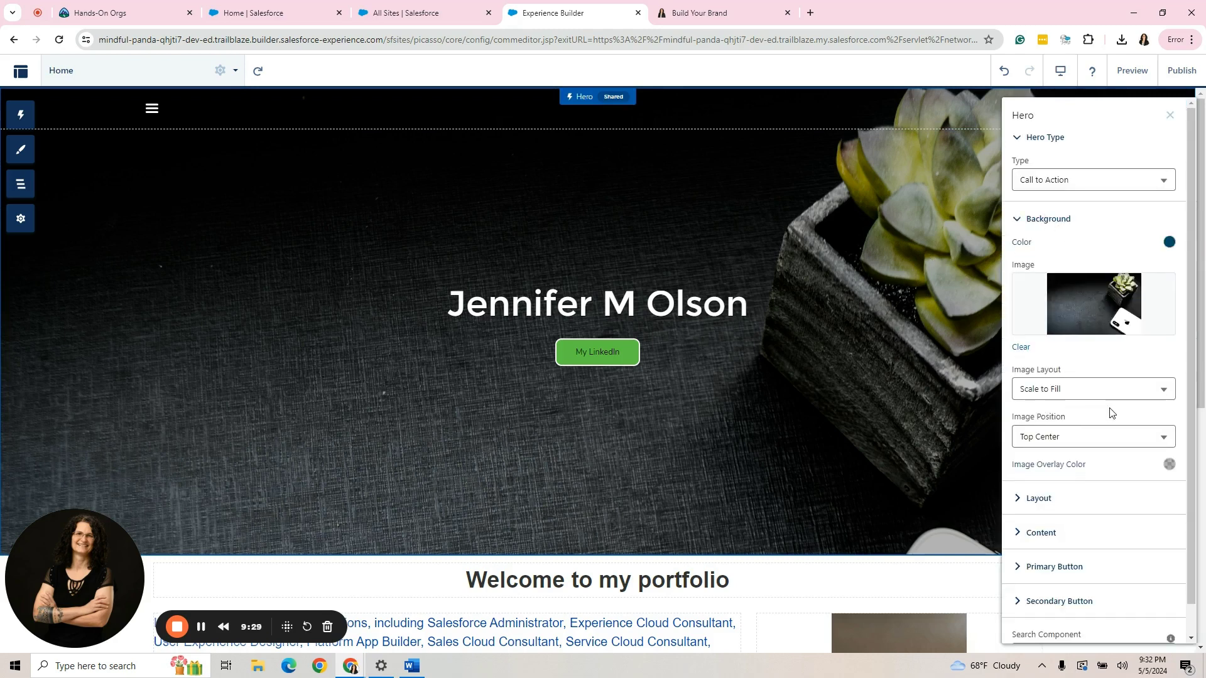
left_click(1095, 391)
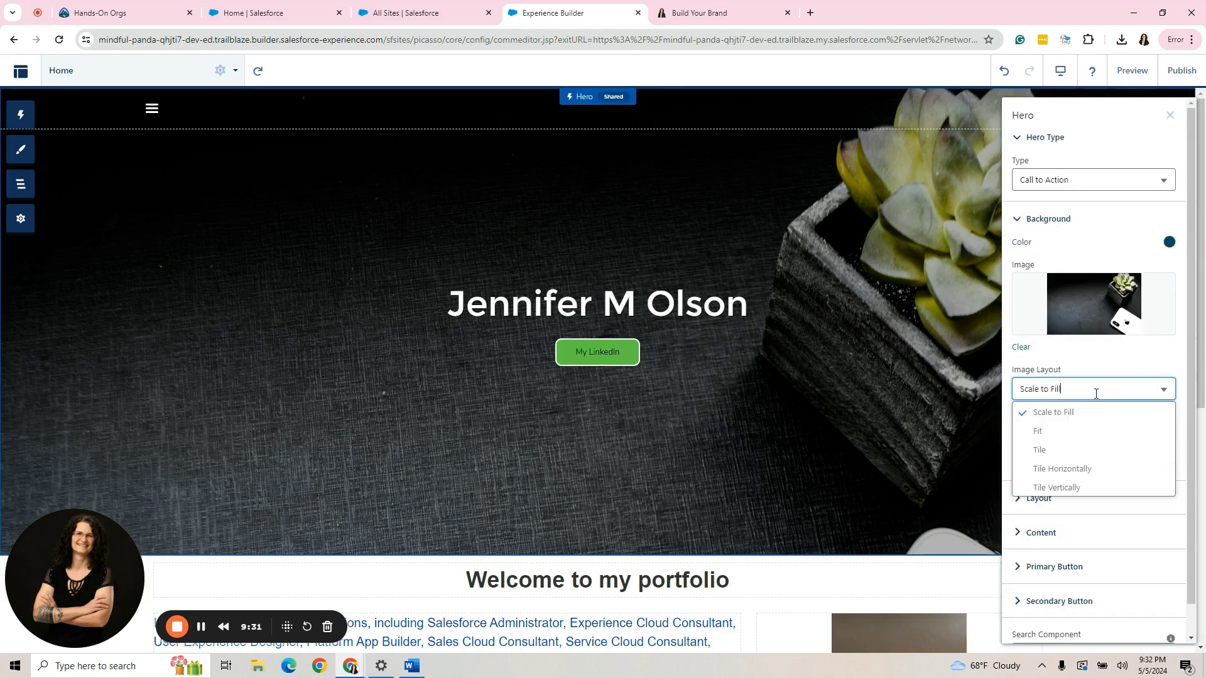
left_click(1078, 433)
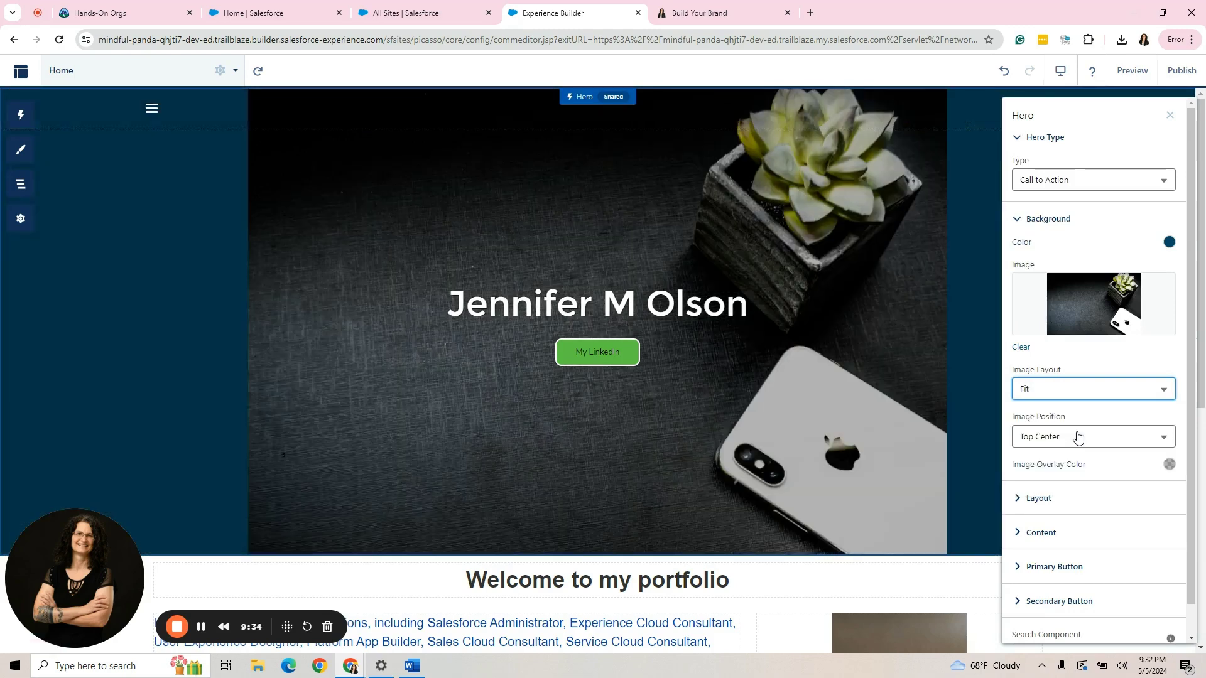
left_click(1069, 395)
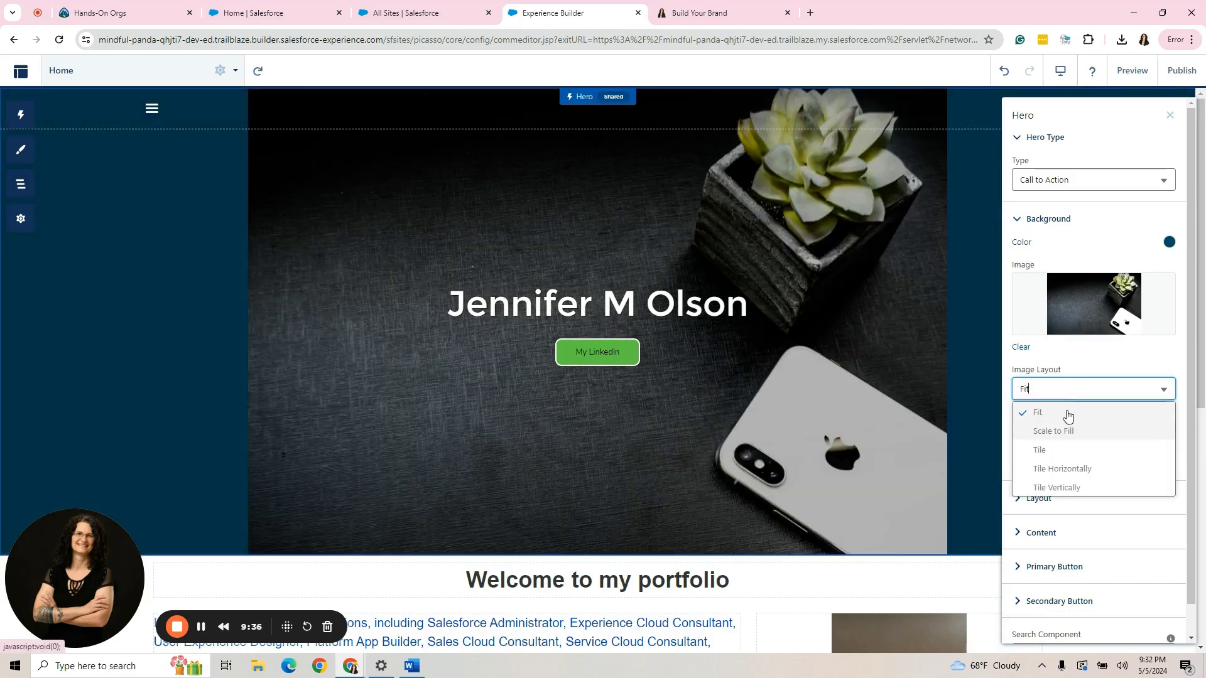
left_click(1066, 431)
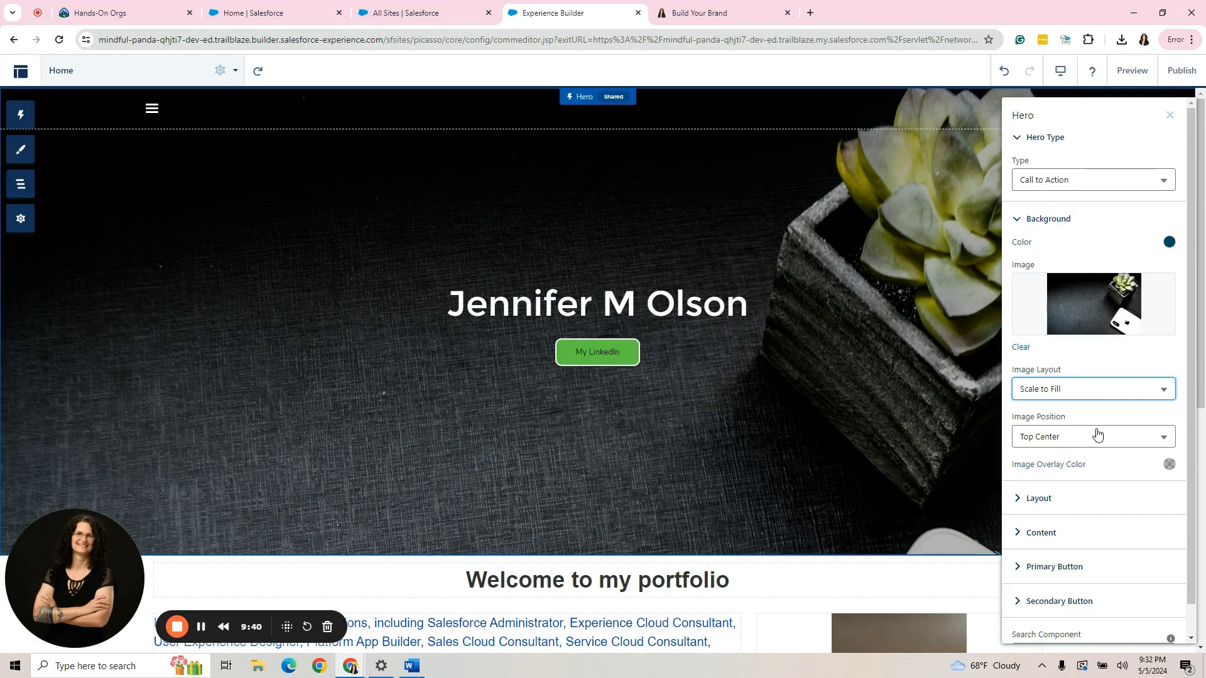
Anchor the hero background image at Top Right instead of Bottom Center.
left_click(1096, 434)
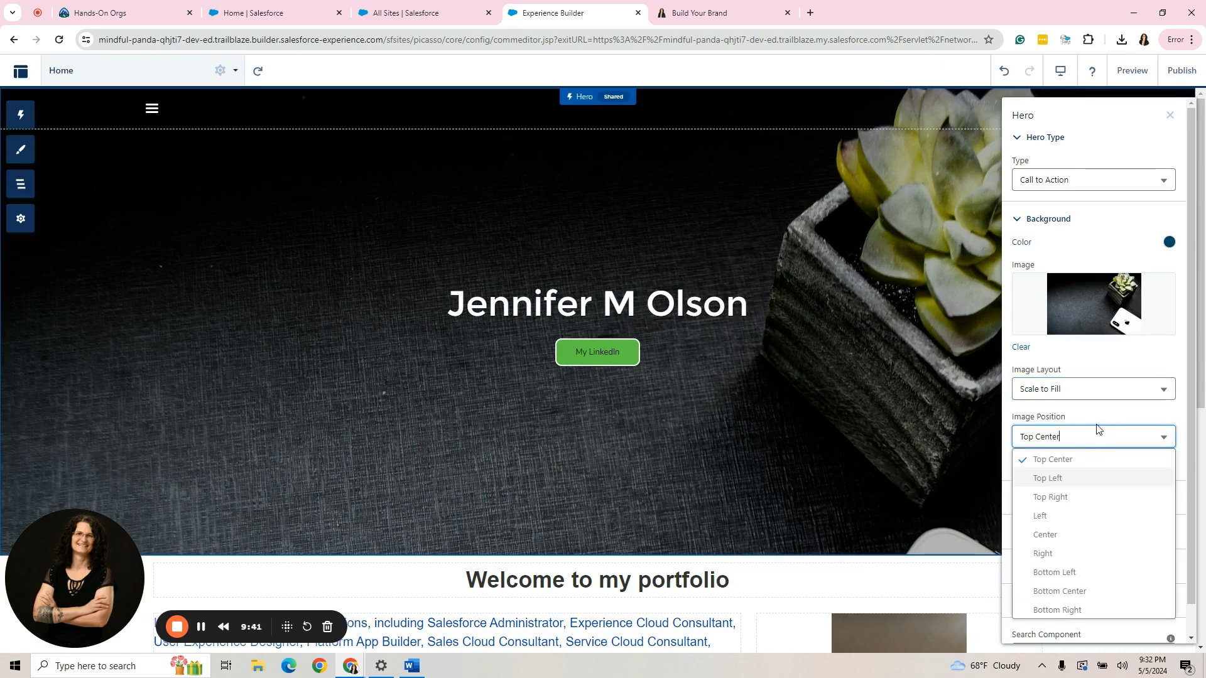
left_click(1078, 599)
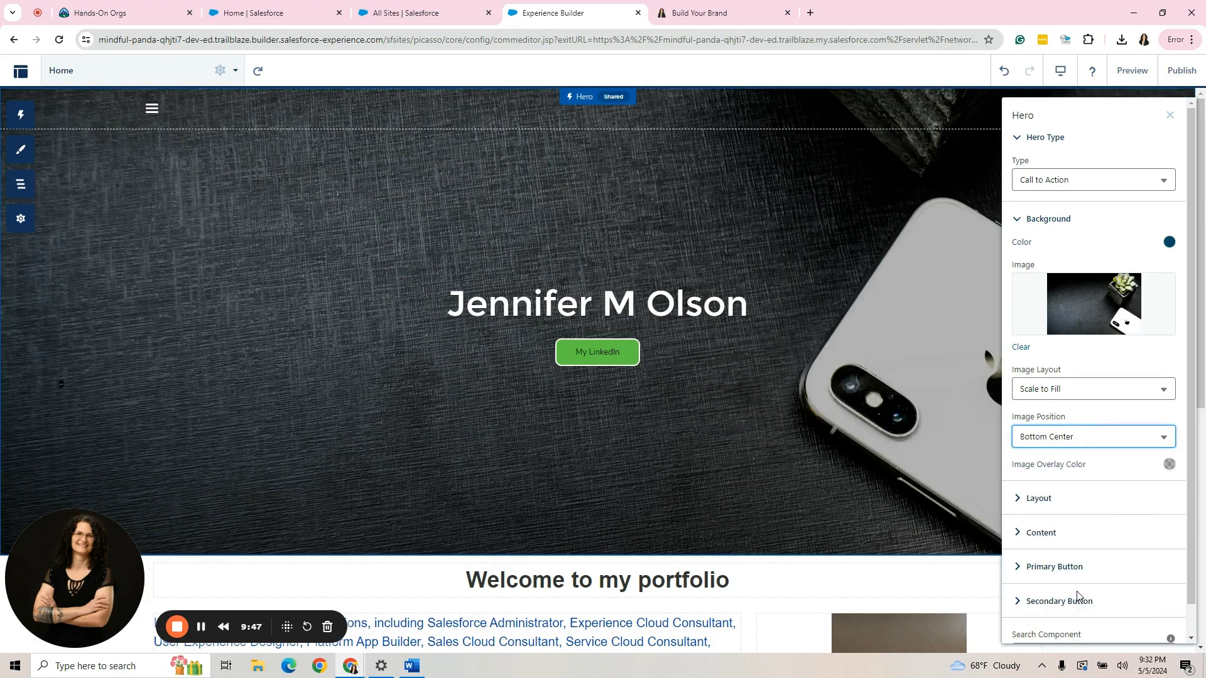
left_click(1086, 438)
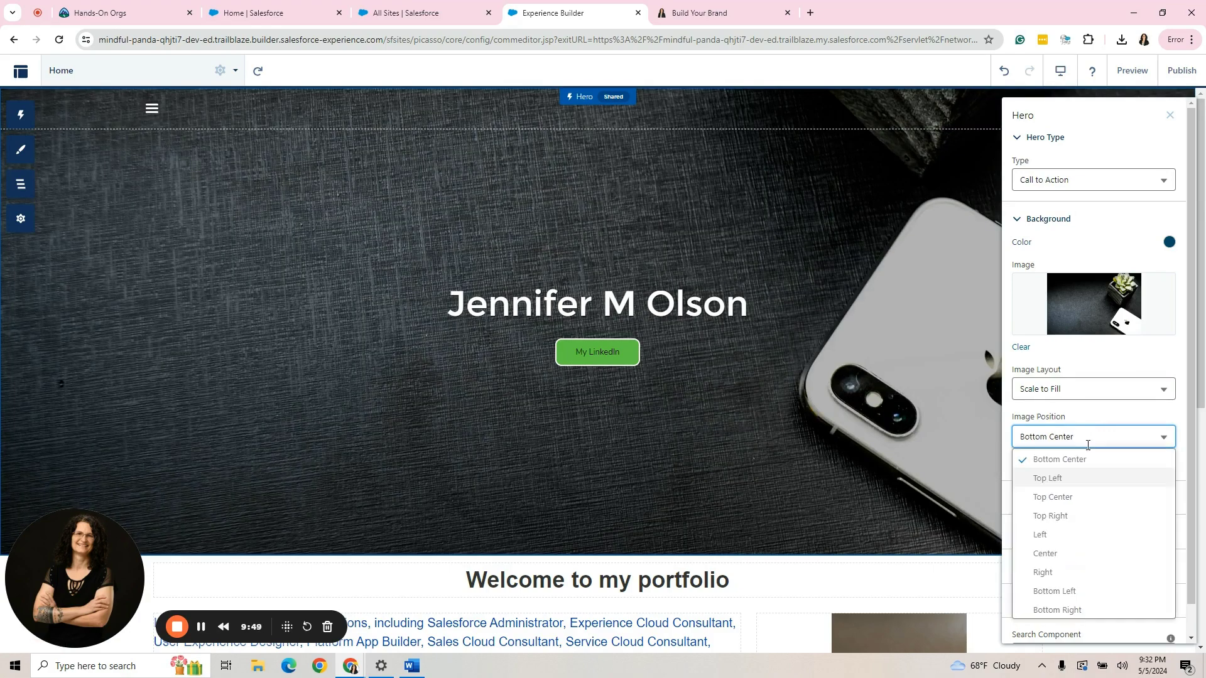
left_click(1082, 512)
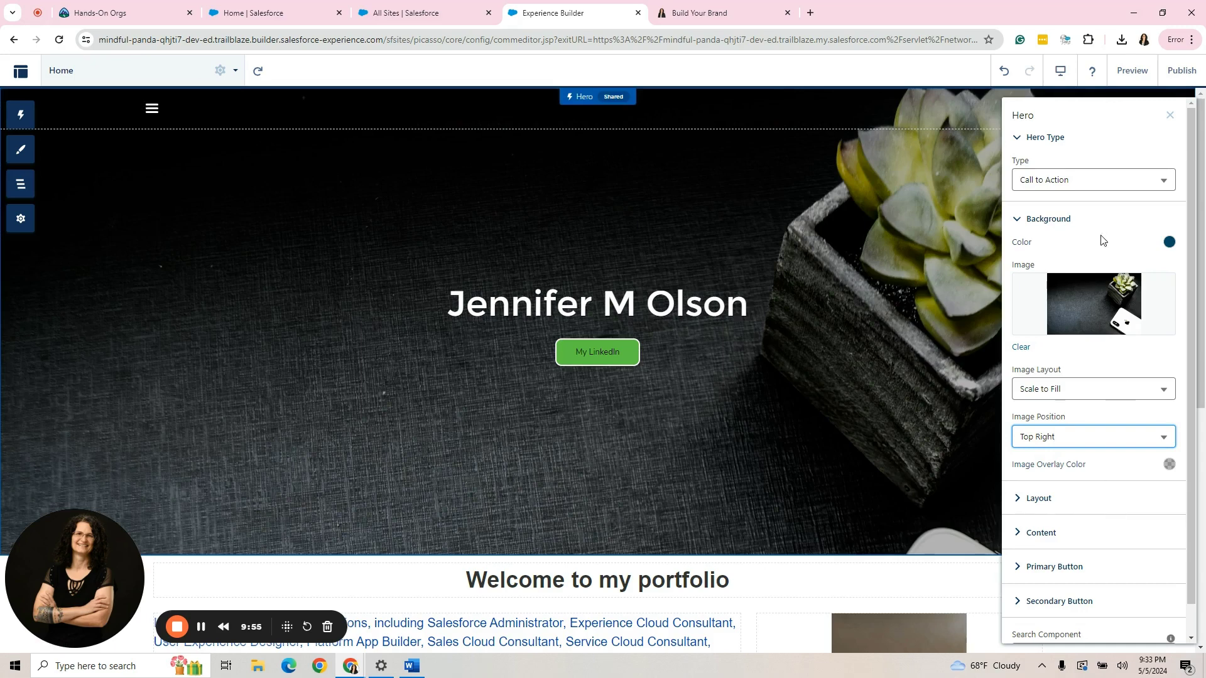
Publish the site's changes and dismiss the publishing notice.
left_click(1170, 113)
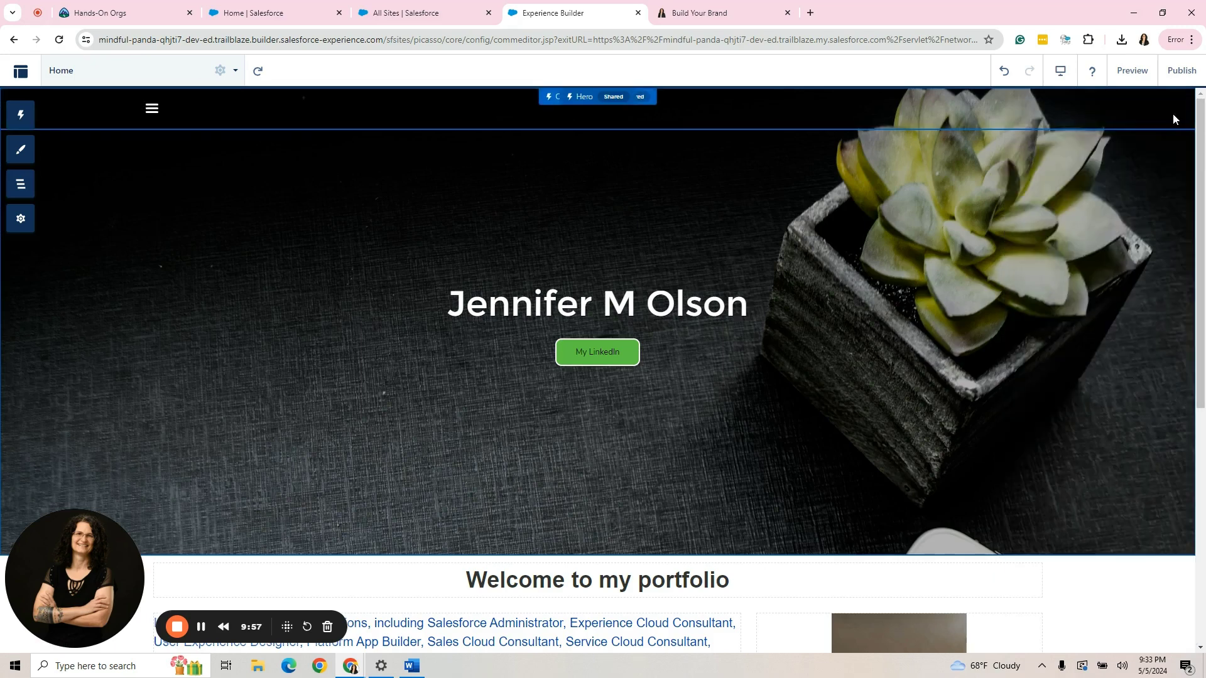
left_click(1178, 70)
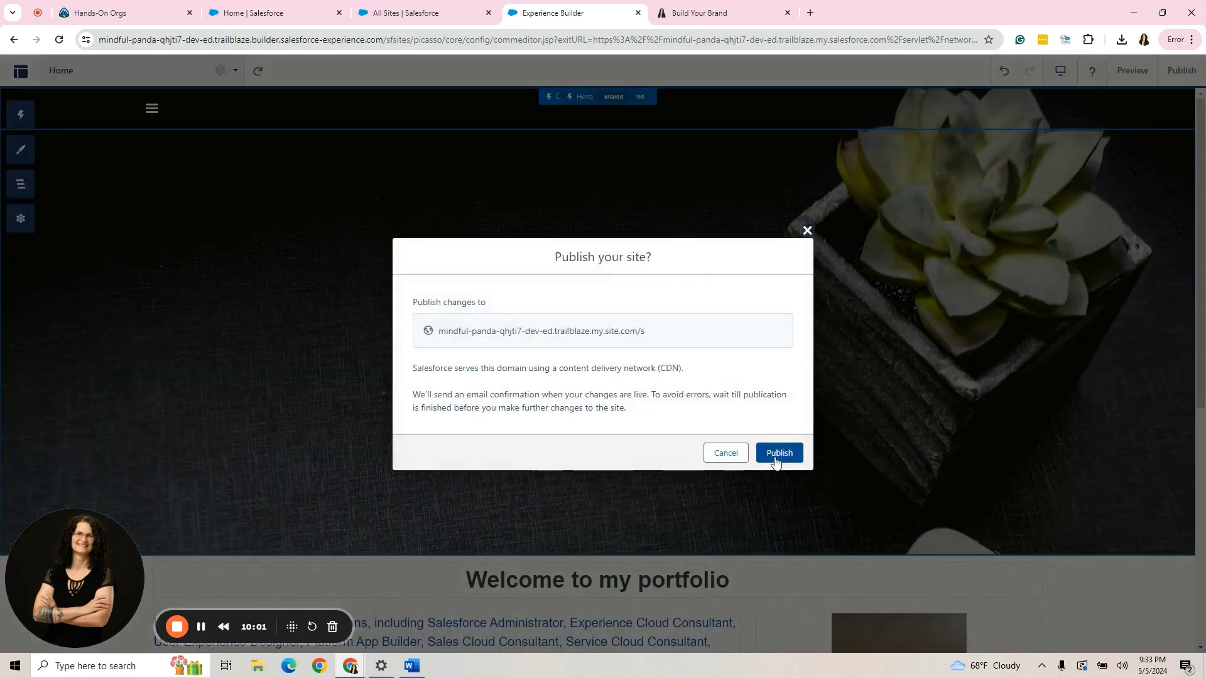
right_click(777, 462)
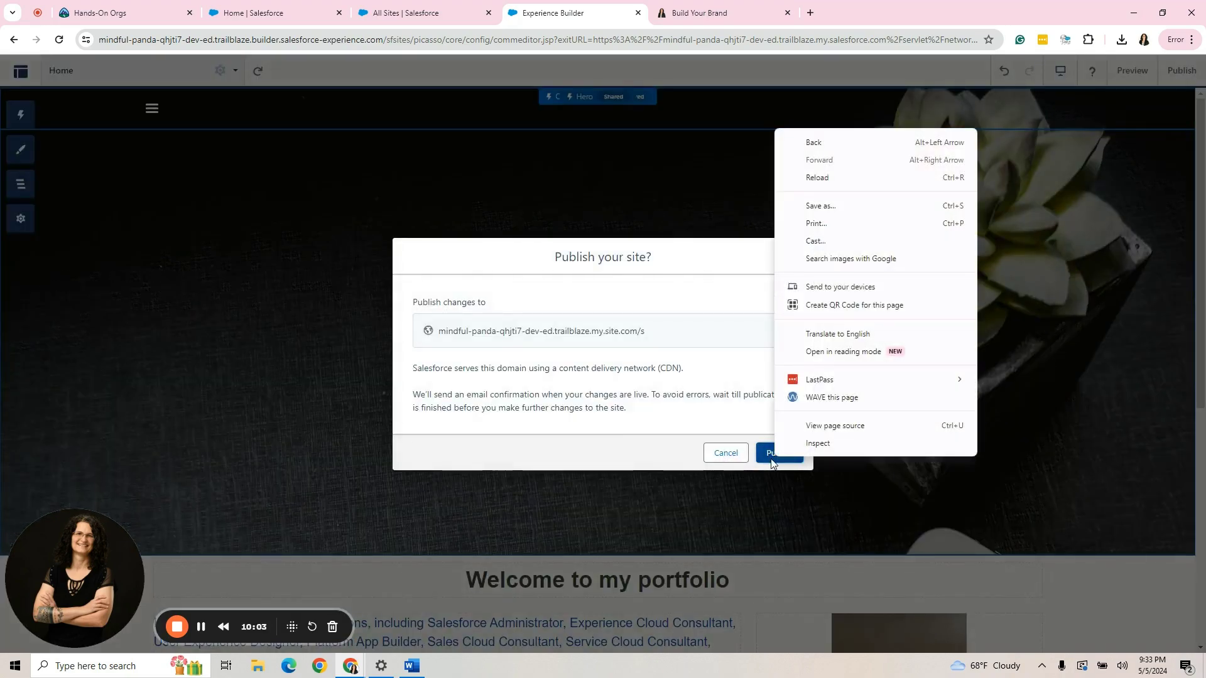
left_click(772, 458)
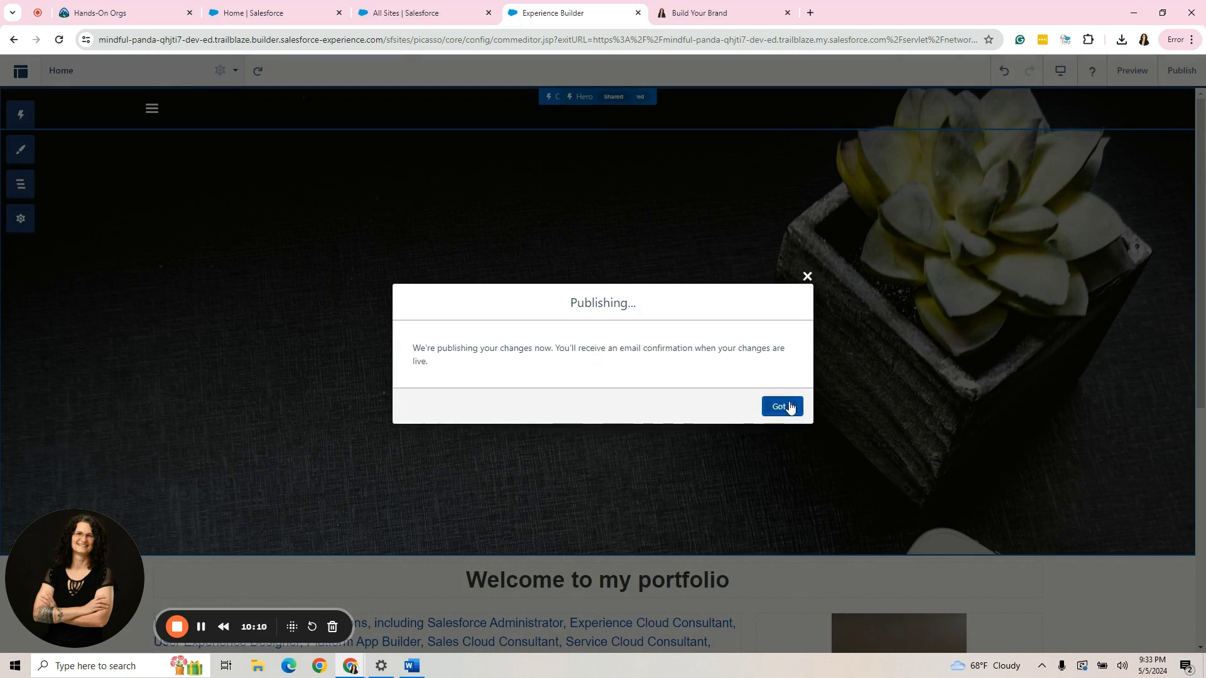
left_click(779, 406)
Preview the published Home page and check the navigation menu.
left_click(1137, 72)
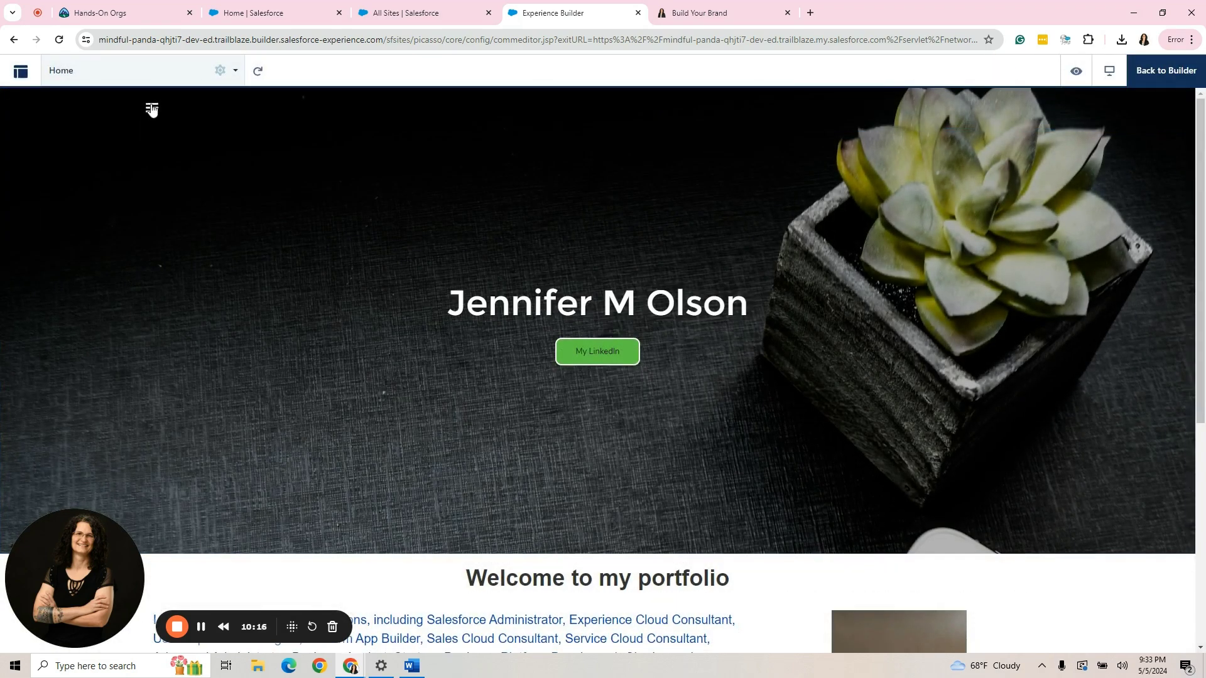
left_click(151, 108)
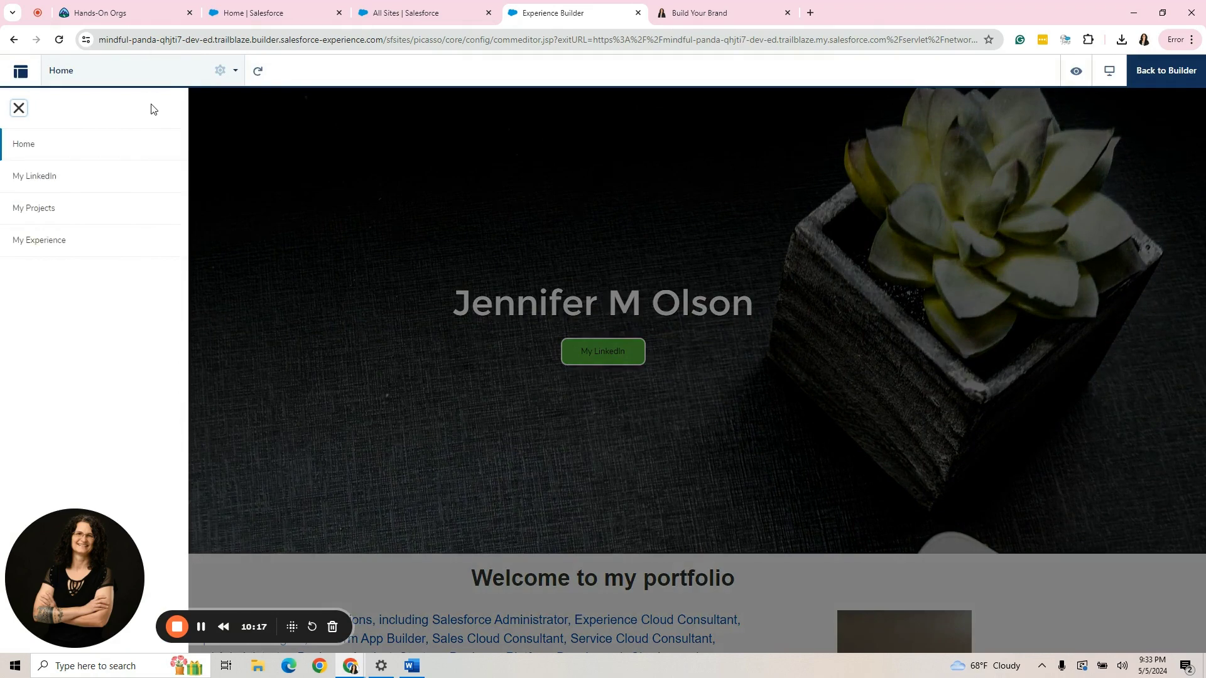
left_click(848, 219)
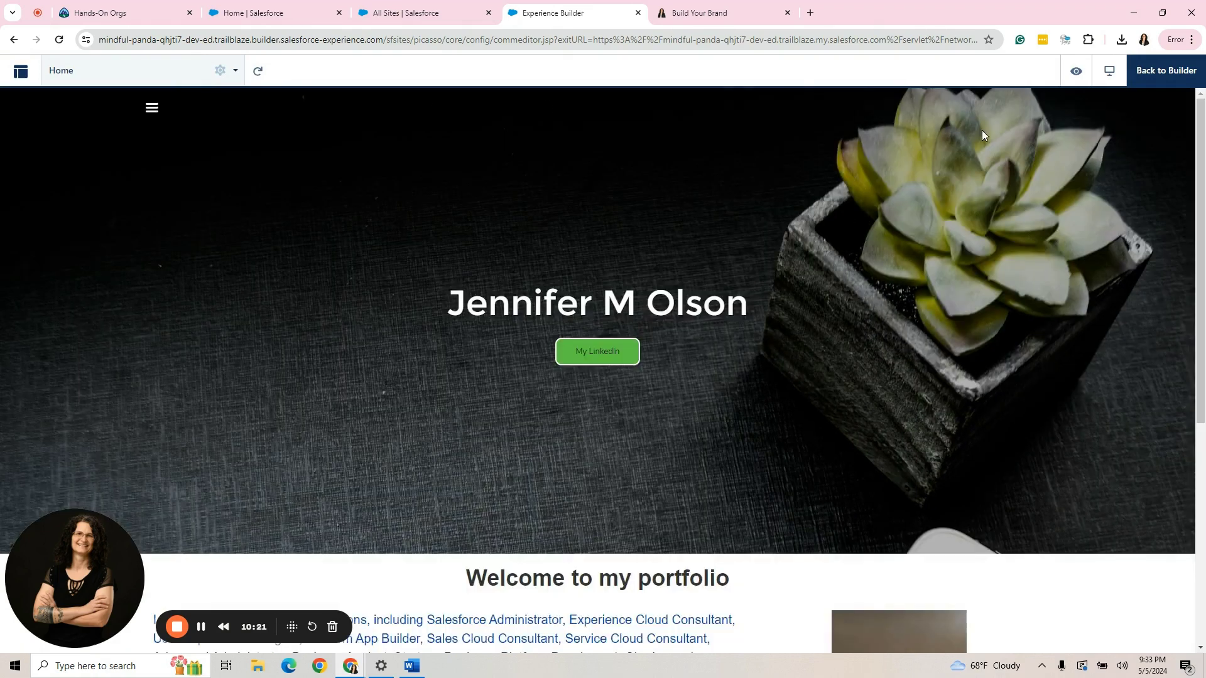